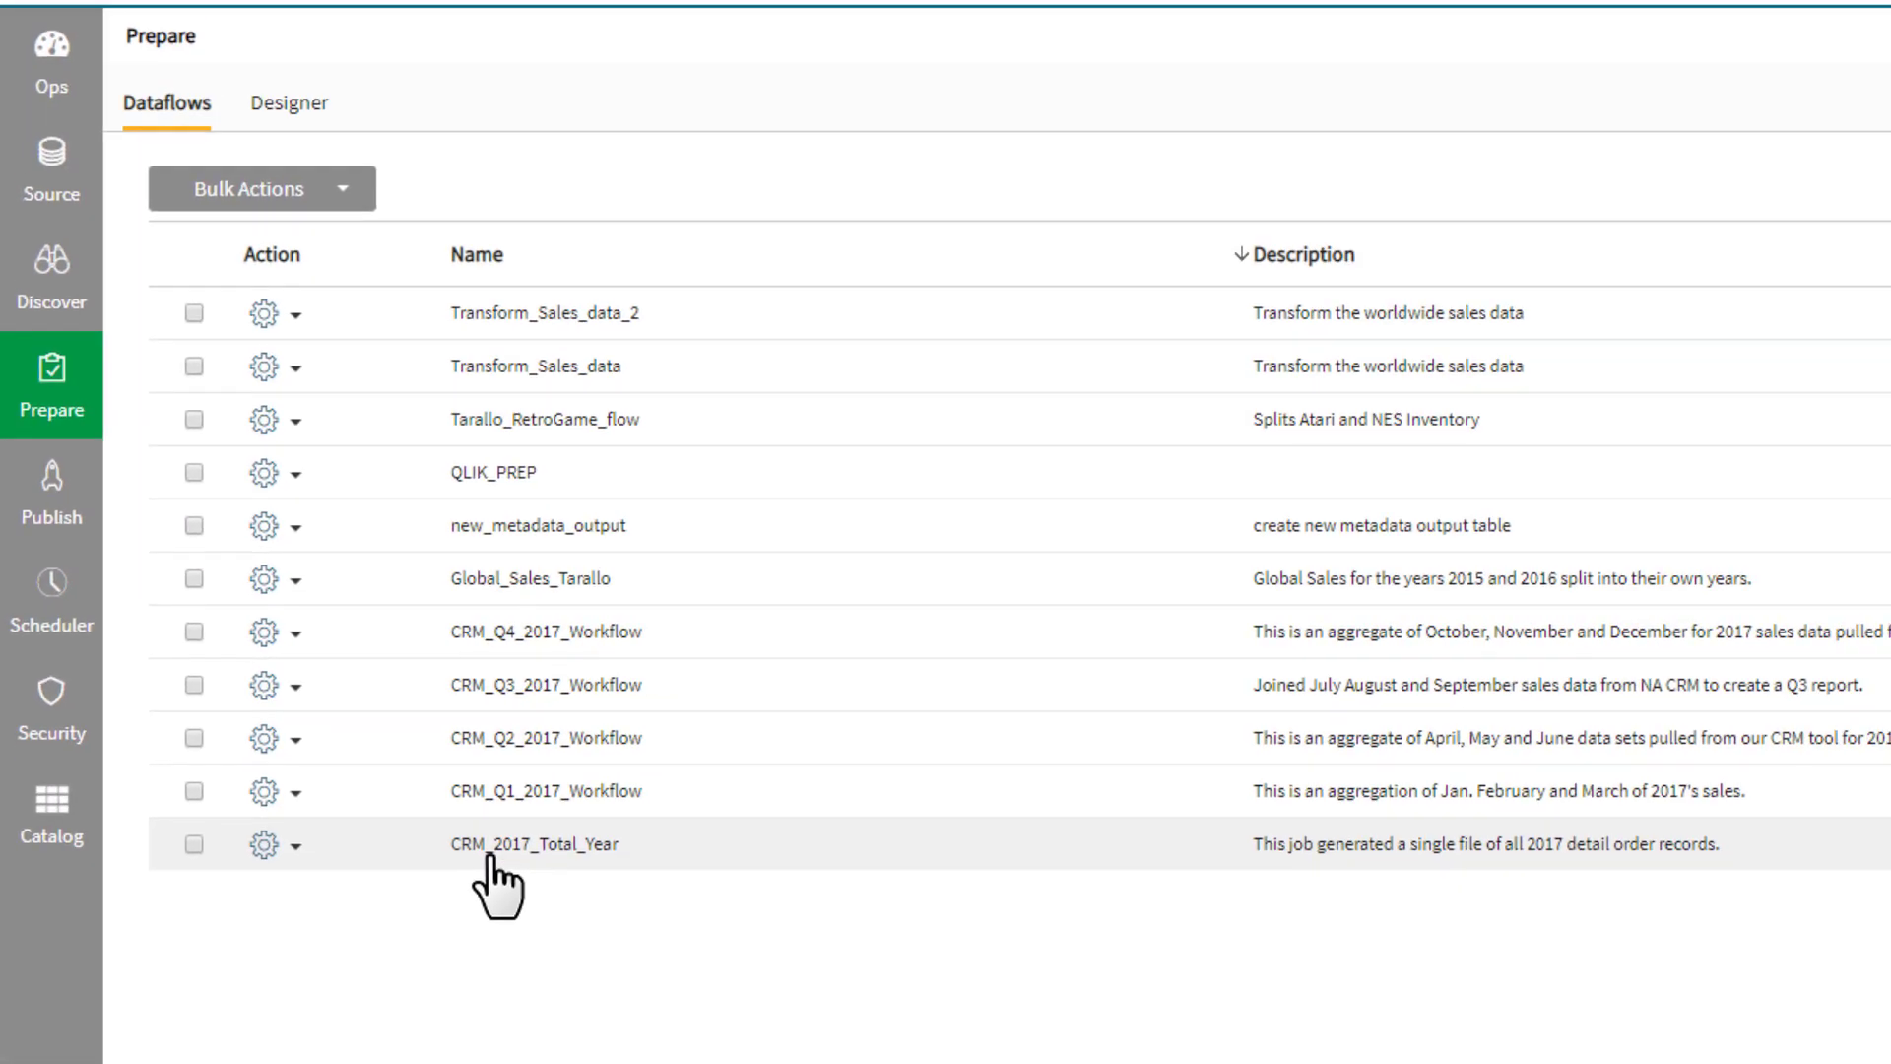
Show the action menu for the CRM_2017_Total_Year dataflow in the Dataflows list
left_click(296, 846)
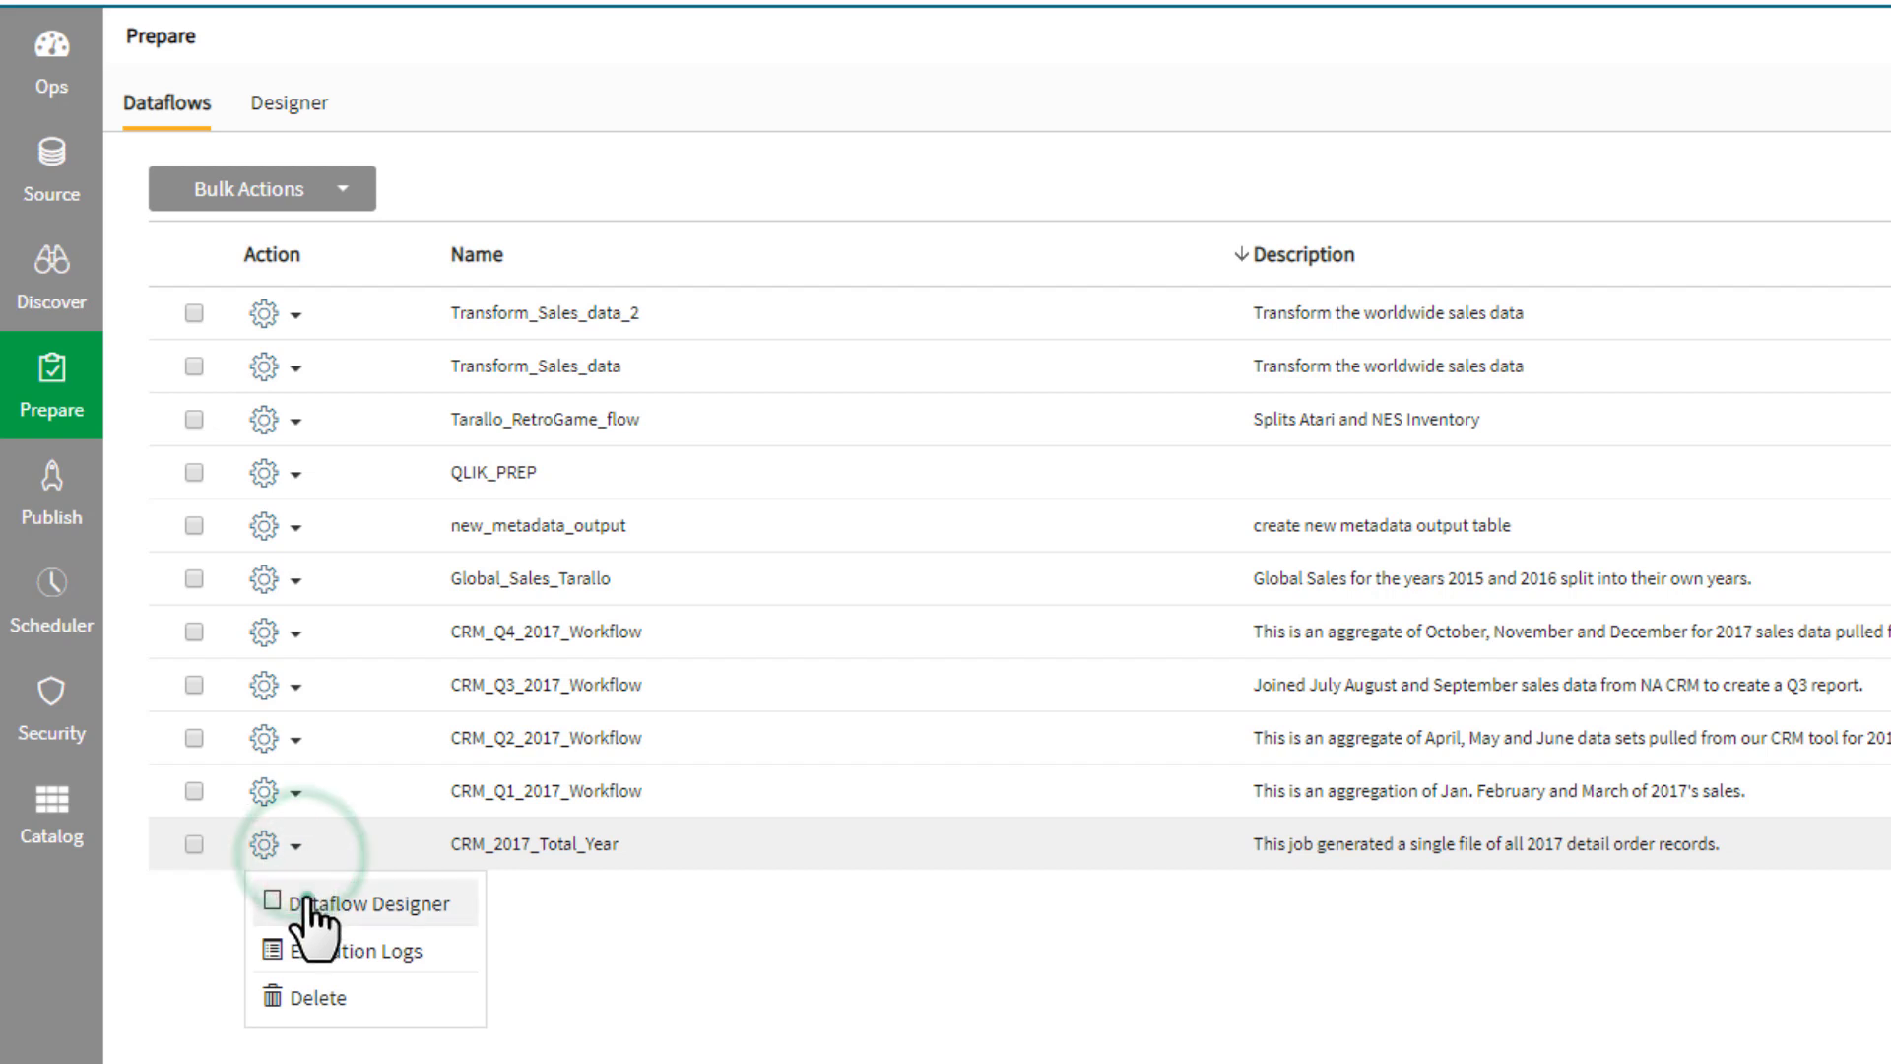
Enter the Dataflow Designer and preview sample rows of CRM_Q1_2017_Orders, then dismiss the preview
left_click(313, 904)
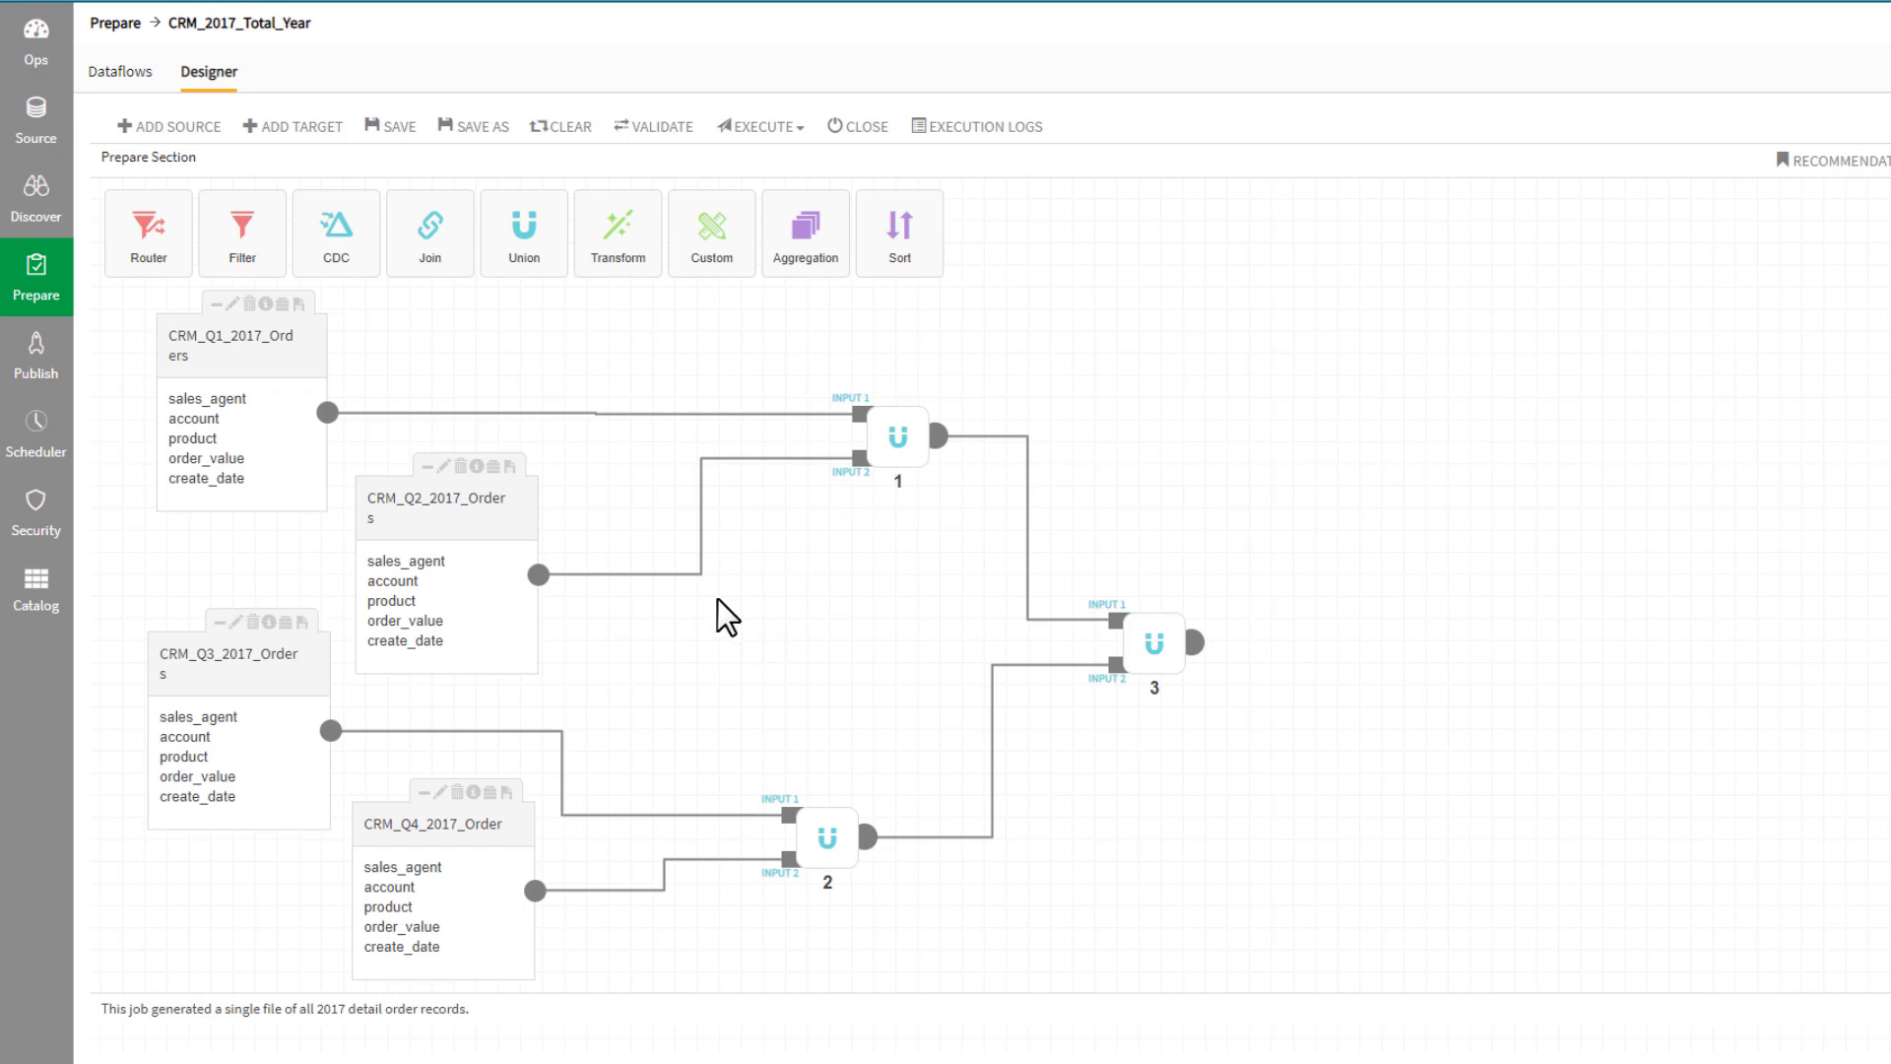
left_click(289, 305)
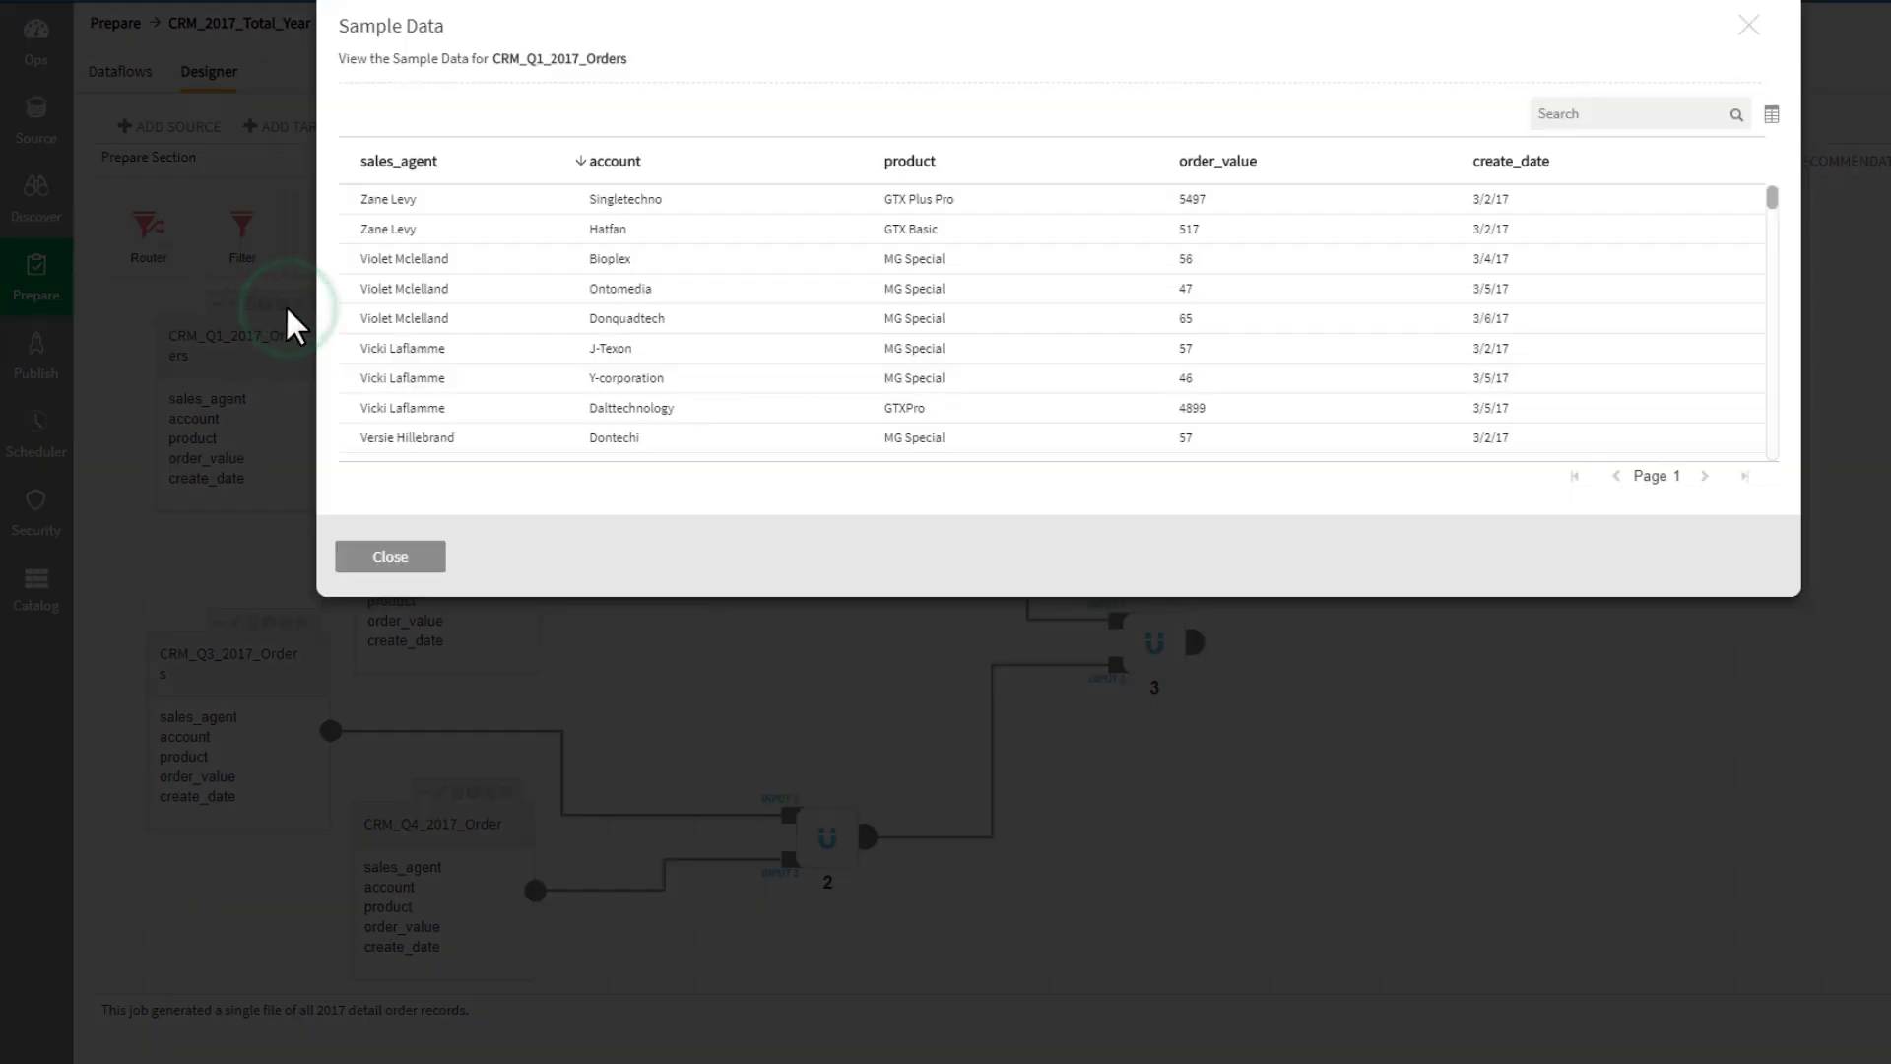
left_click(391, 555)
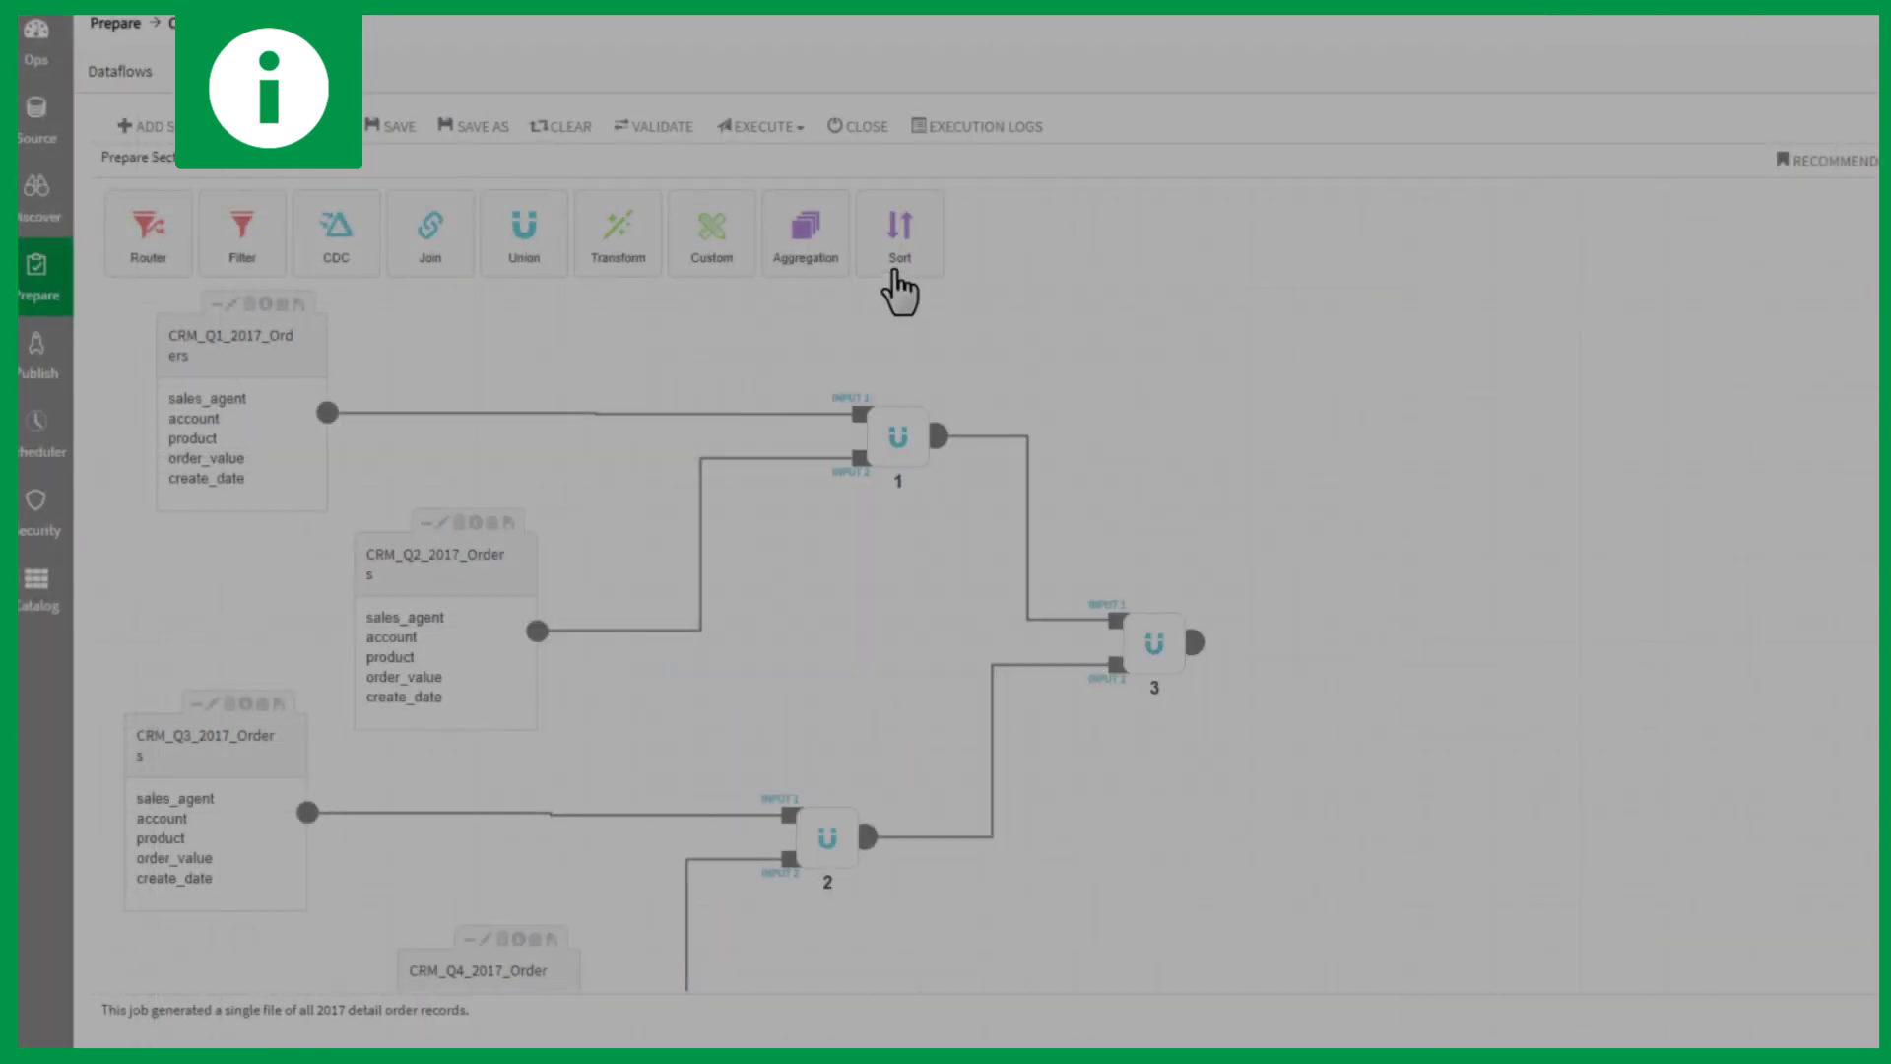
Place a Sort step on the canvas fed by Union 3's output
left_click_drag(898, 236, 1331, 702)
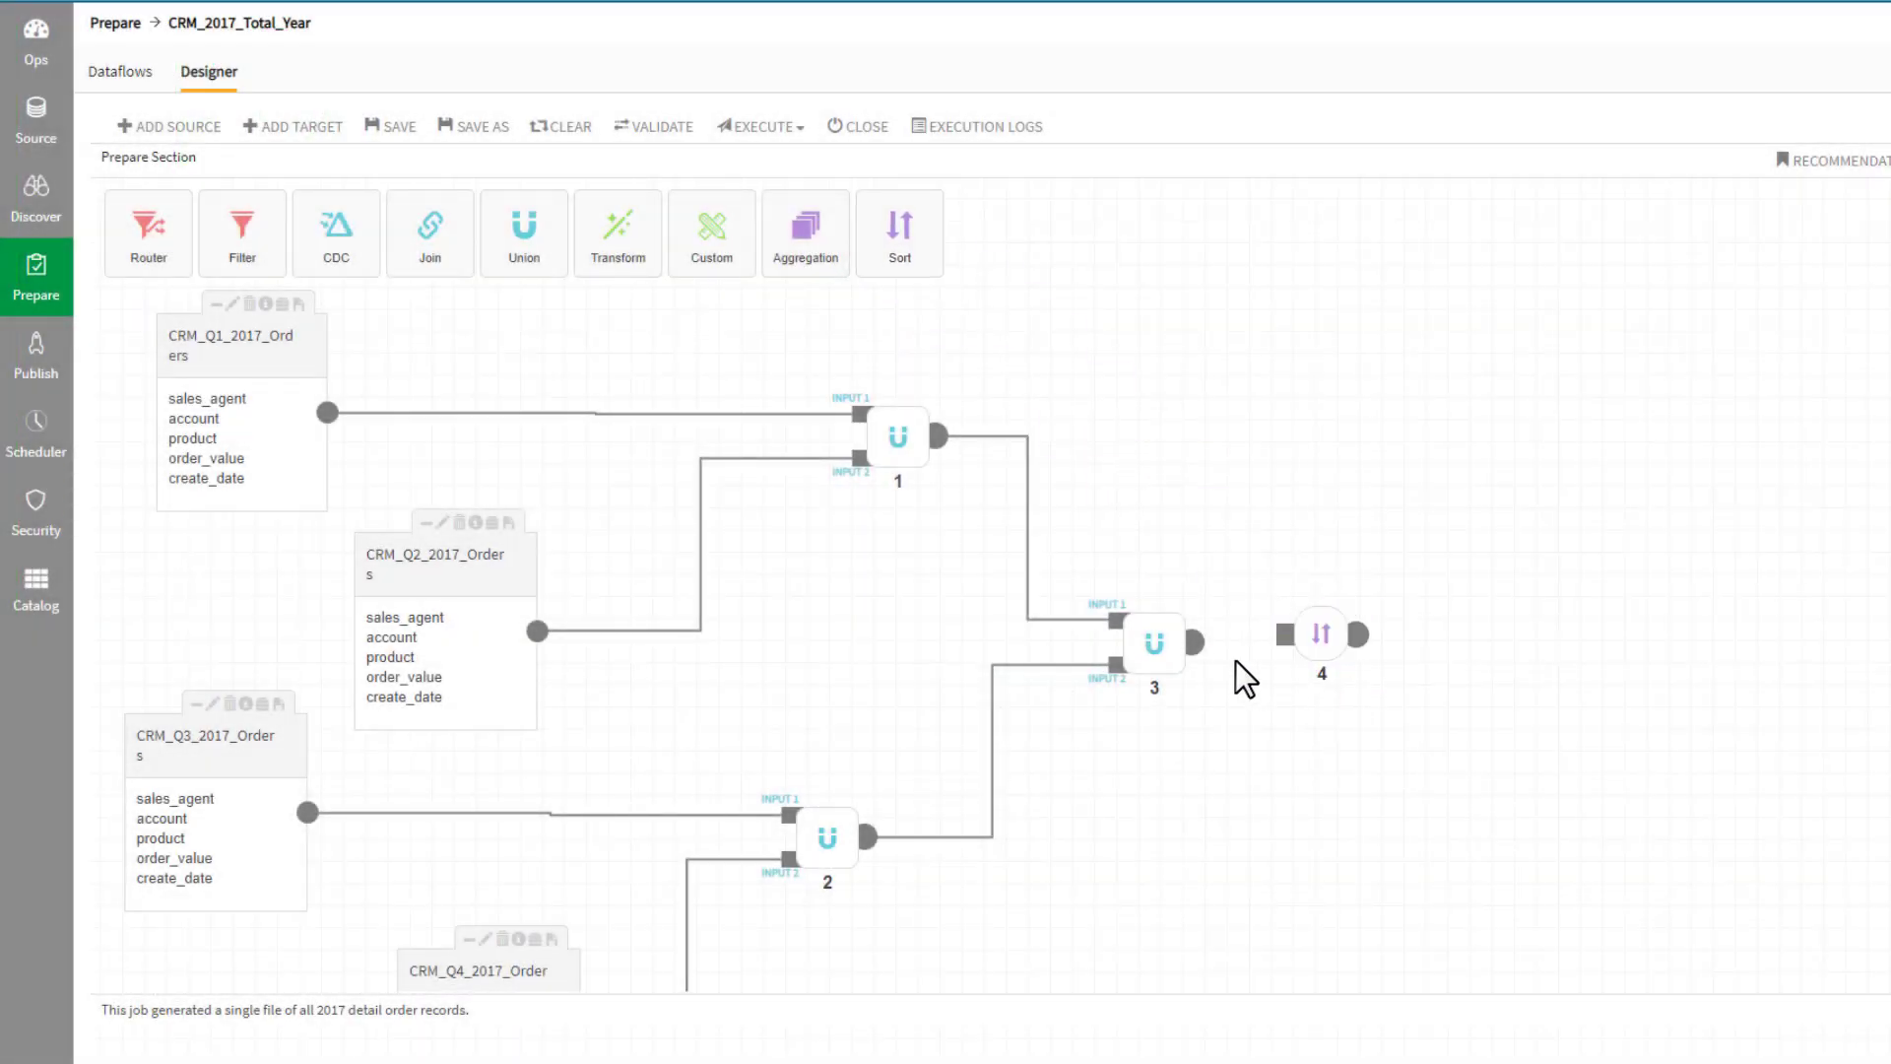
left_click_drag(1194, 649, 1284, 639)
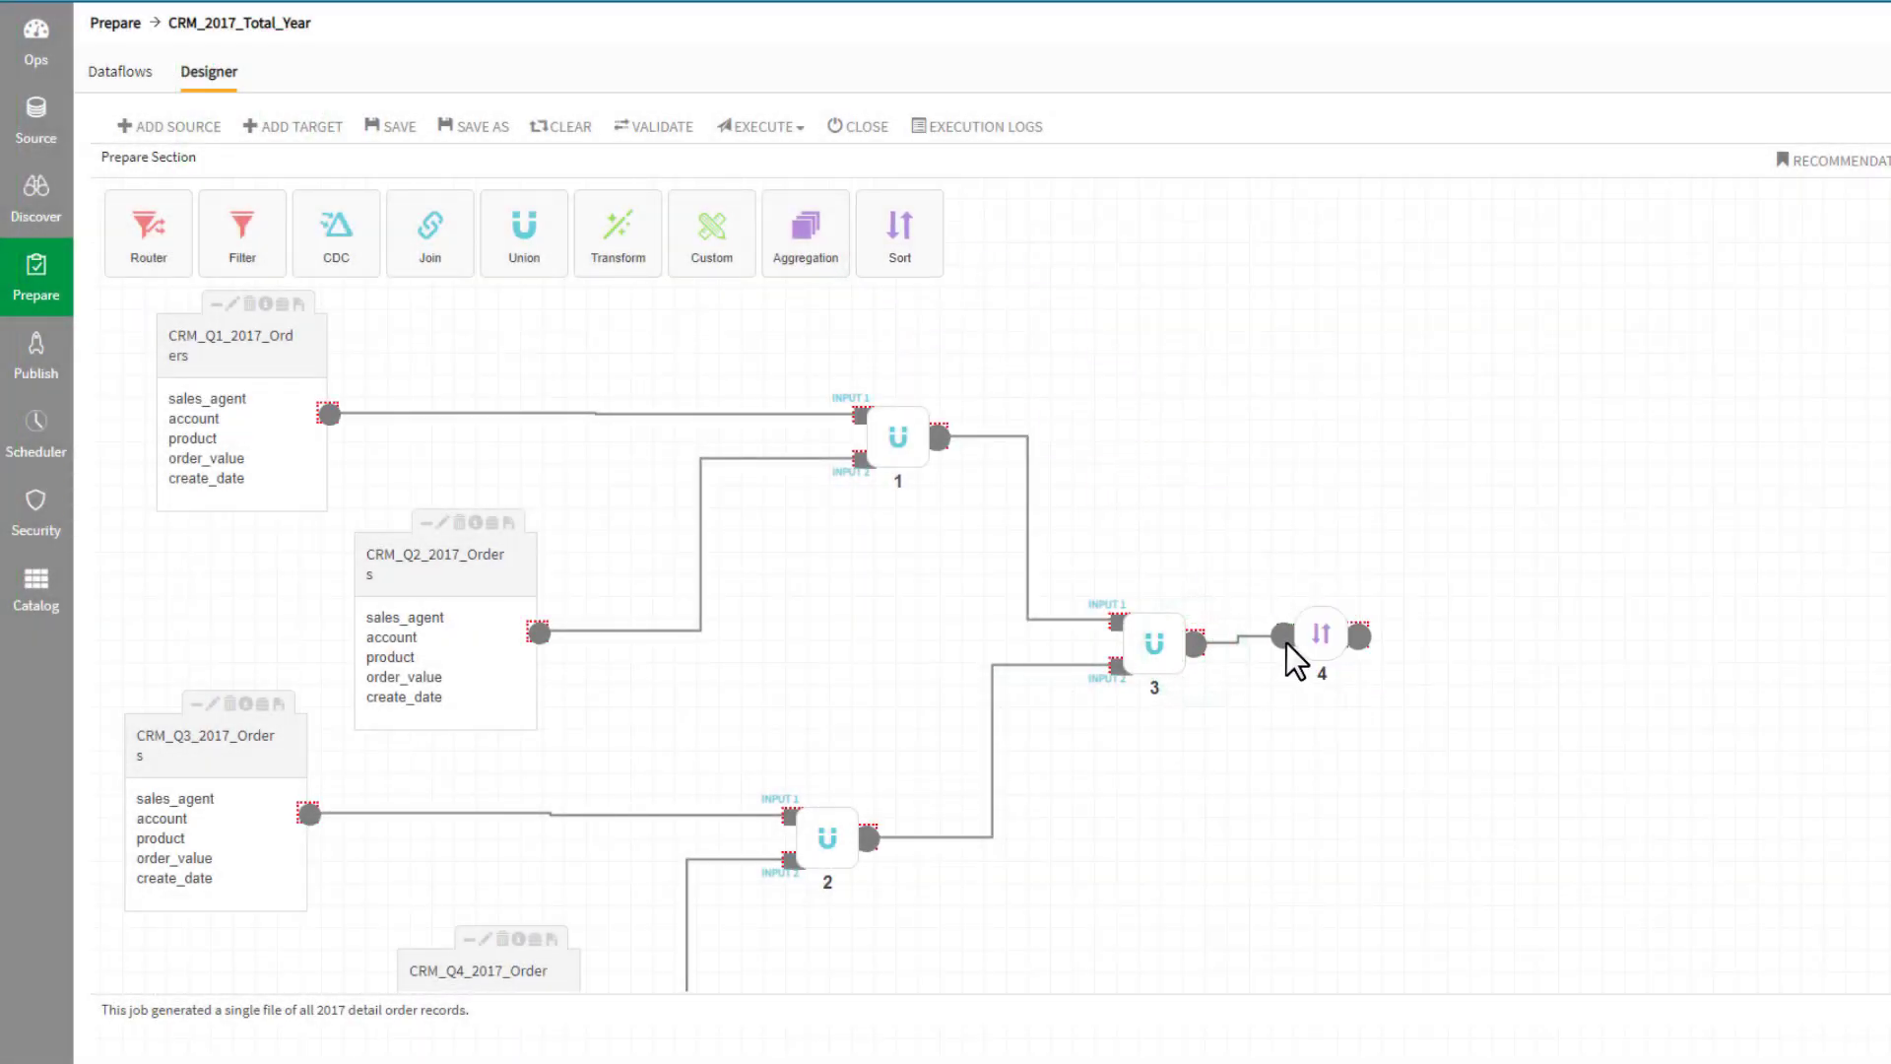
double_click(1317, 636)
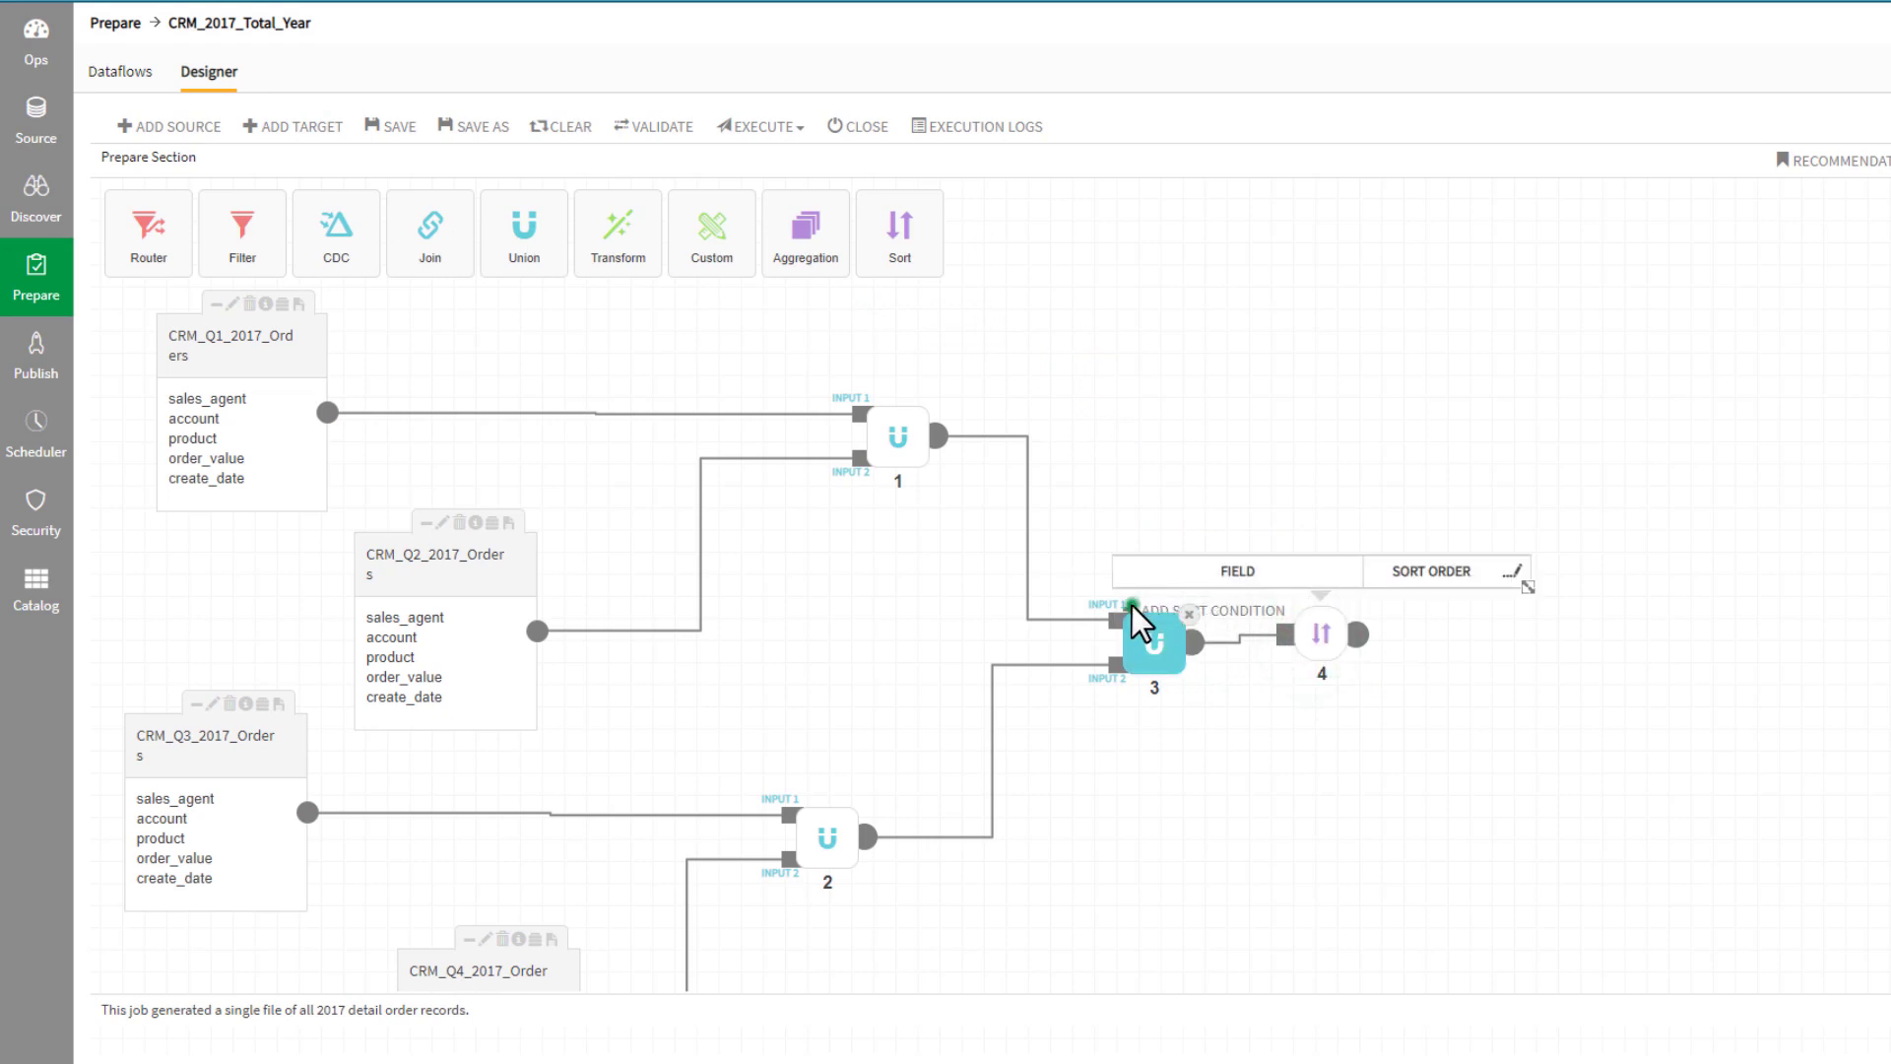
Add a sort condition on create_date ascending
left_click(1213, 610)
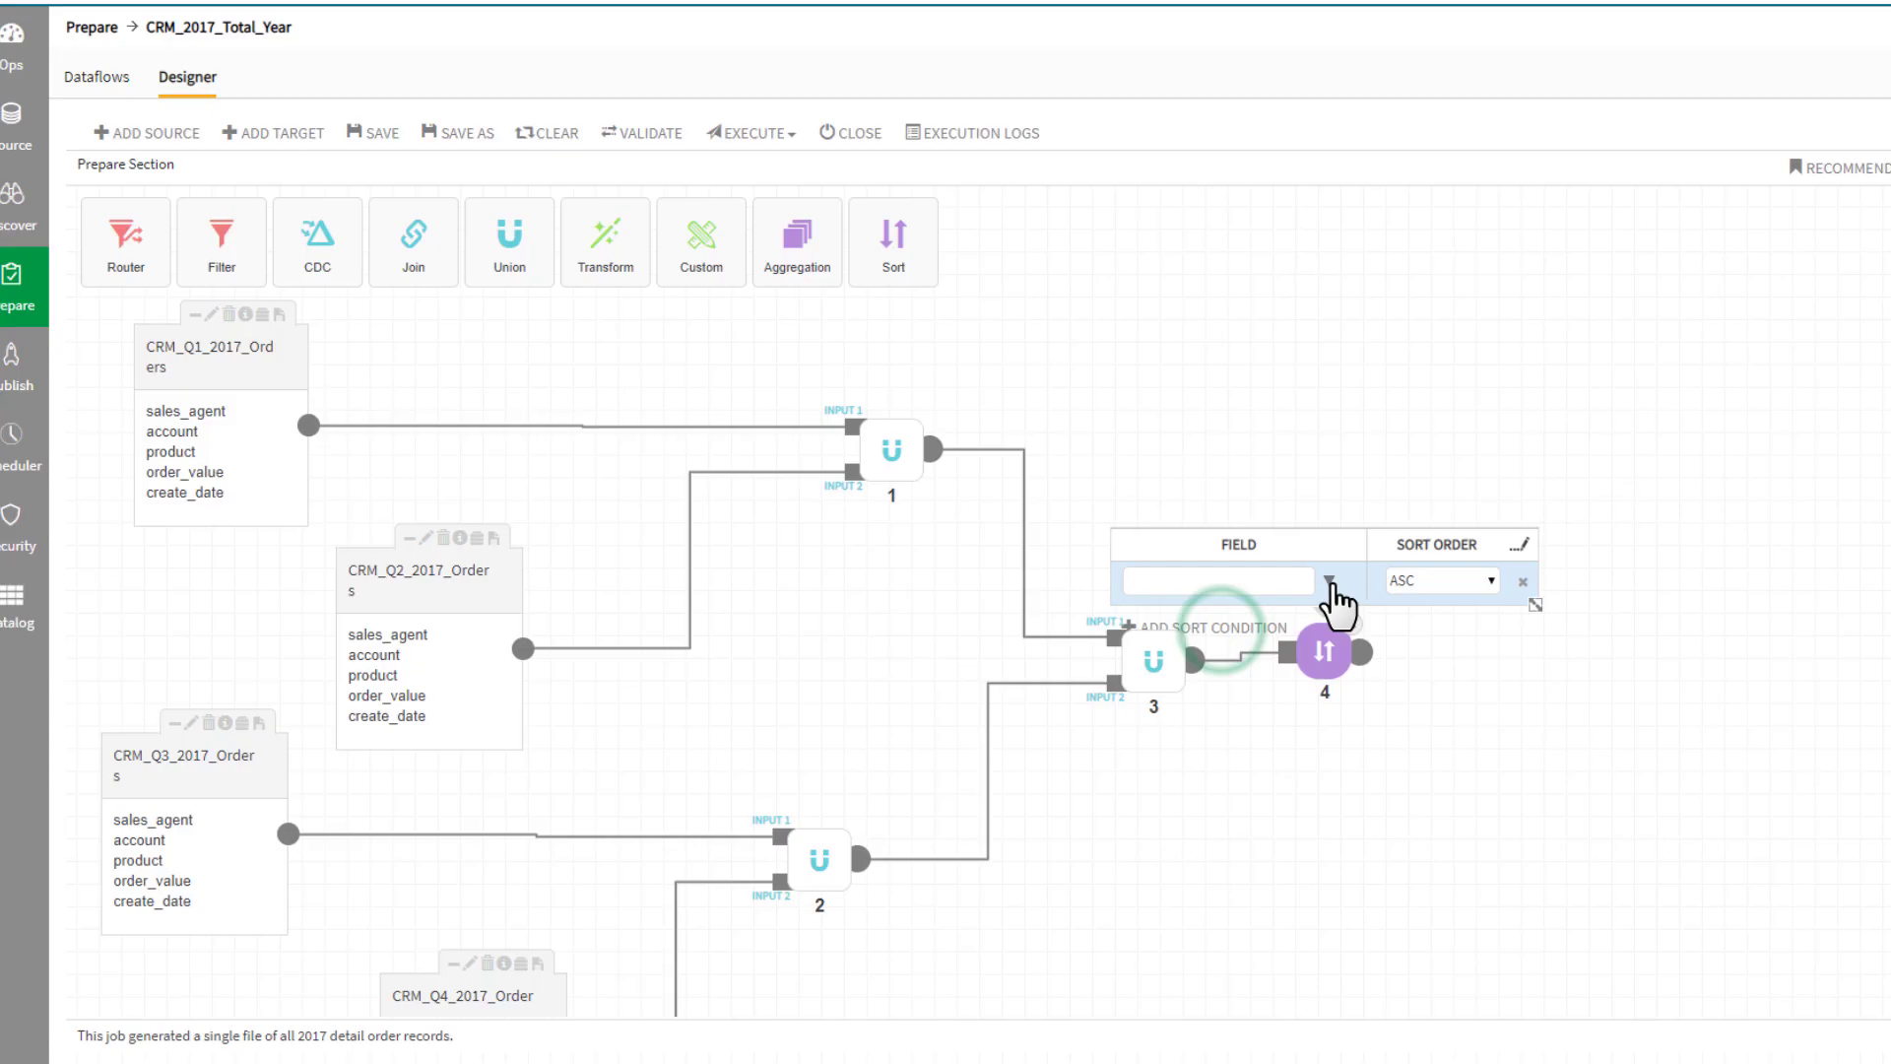
left_click(1330, 582)
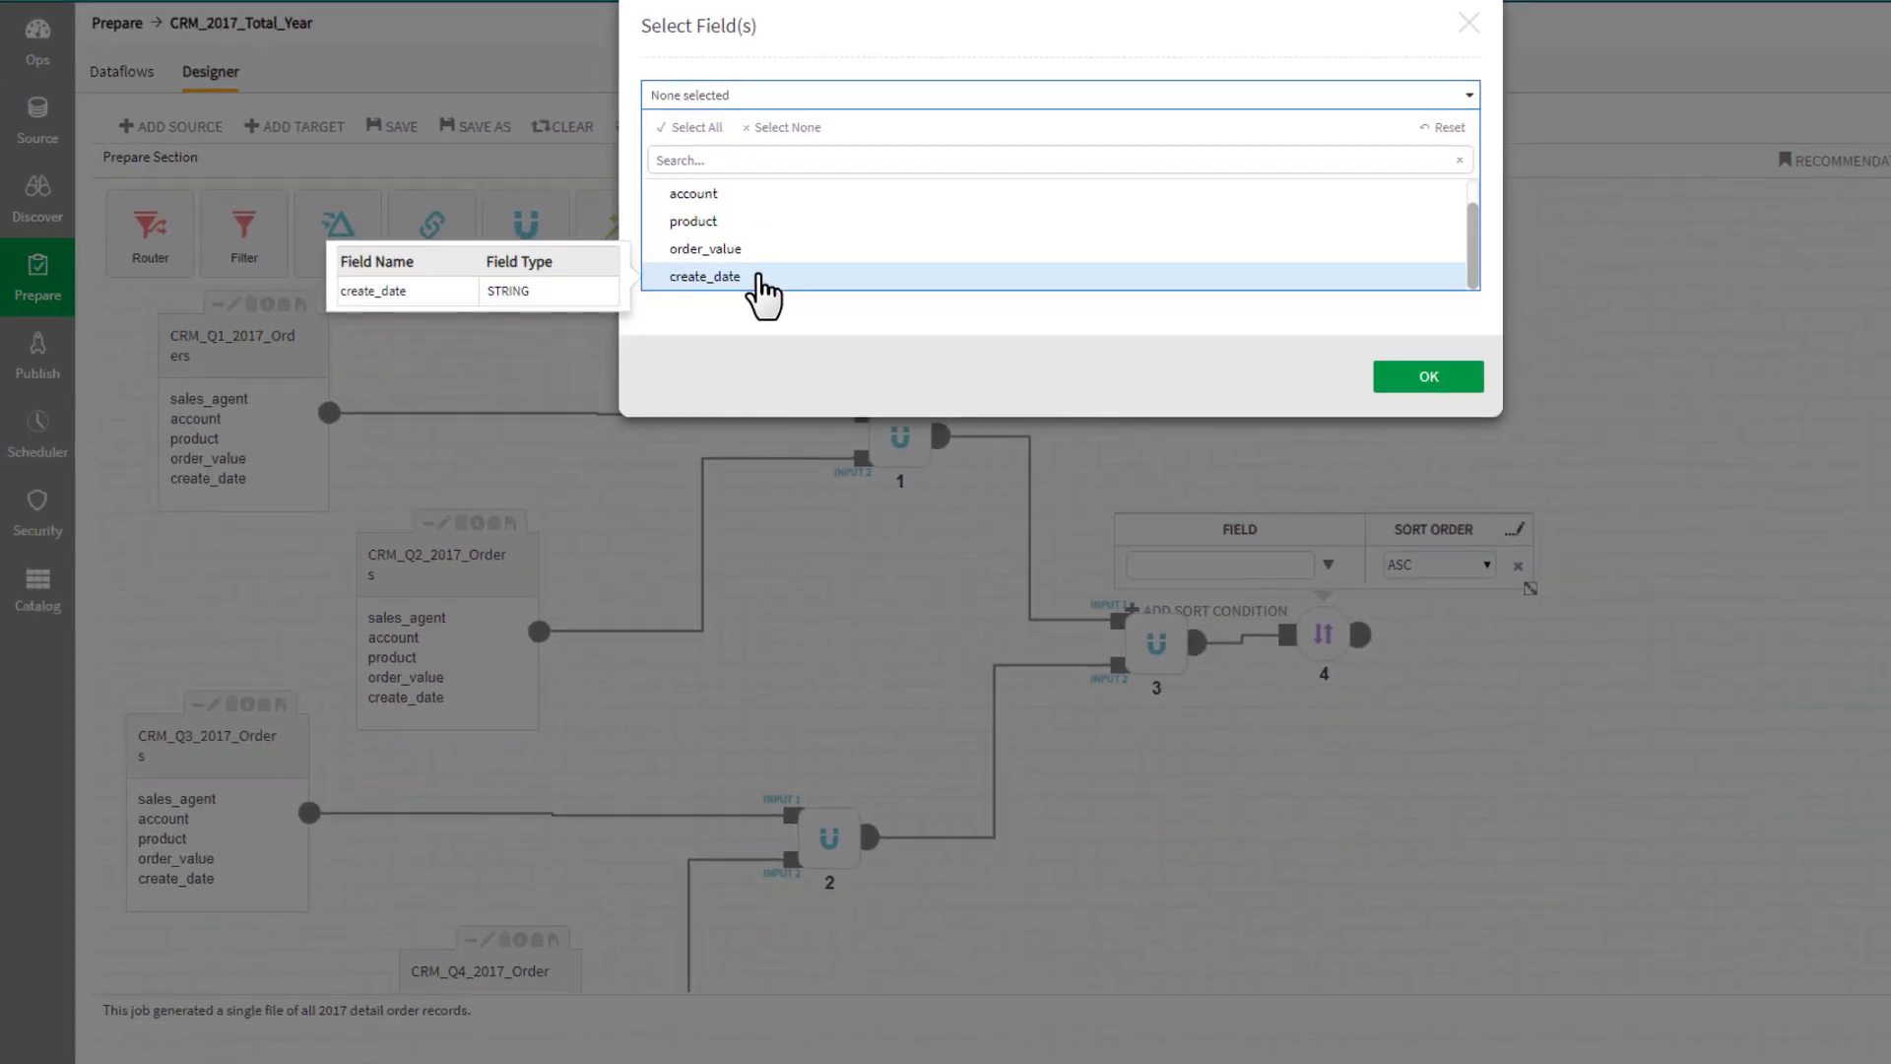
left_click(765, 281)
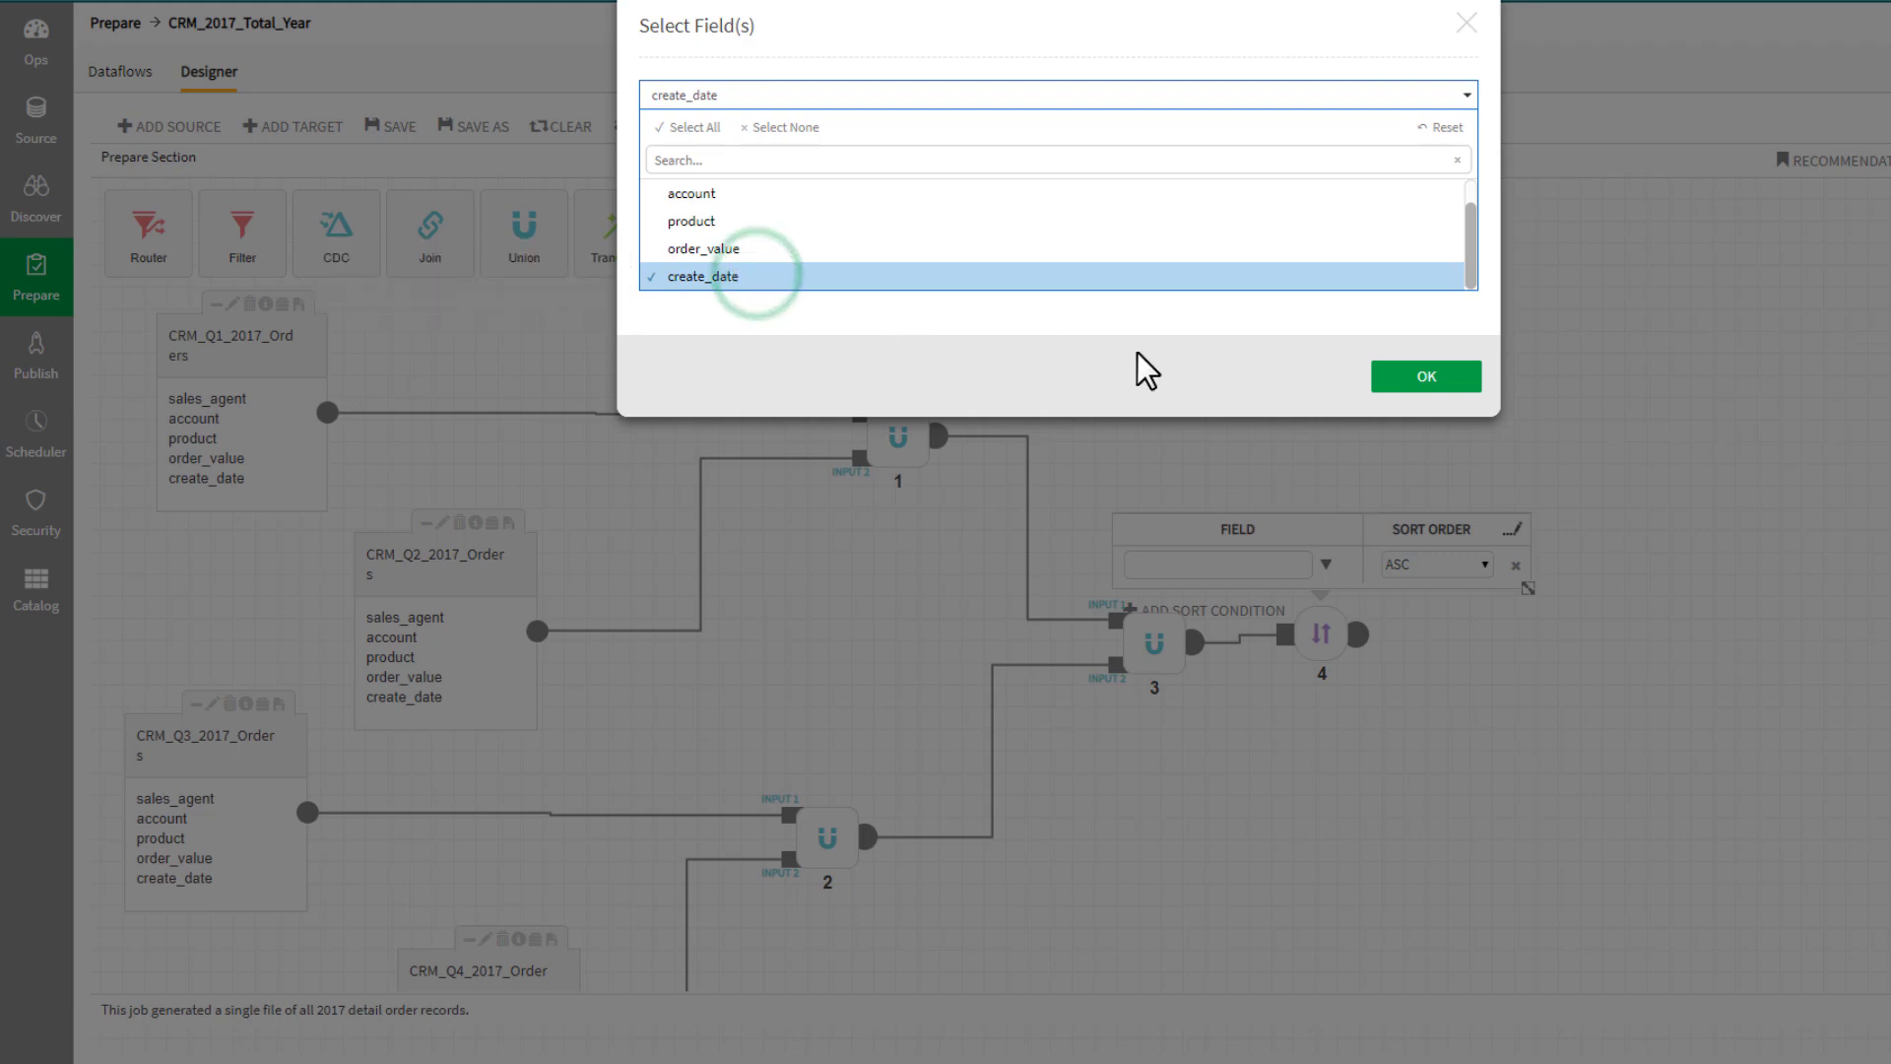
left_click(1419, 377)
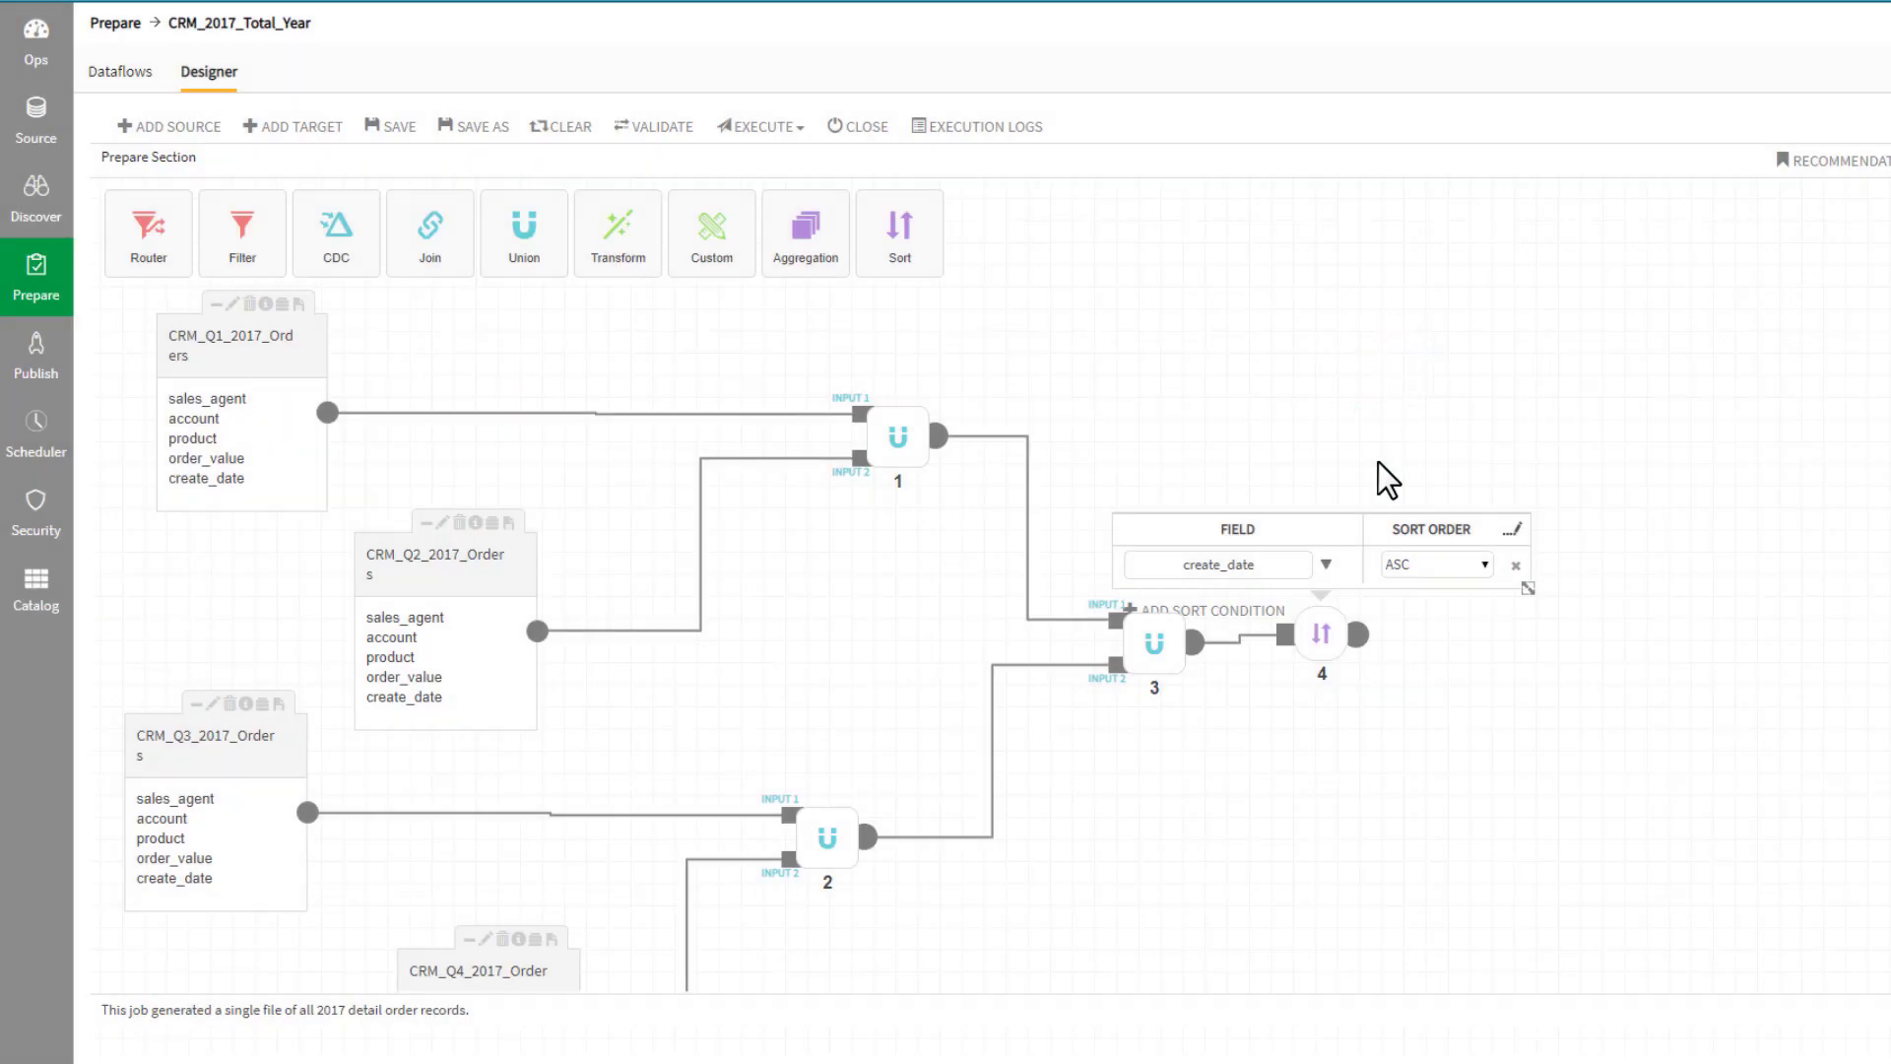
Create a new target named CRM_2017_ALL_ORDERS
left_click(292, 126)
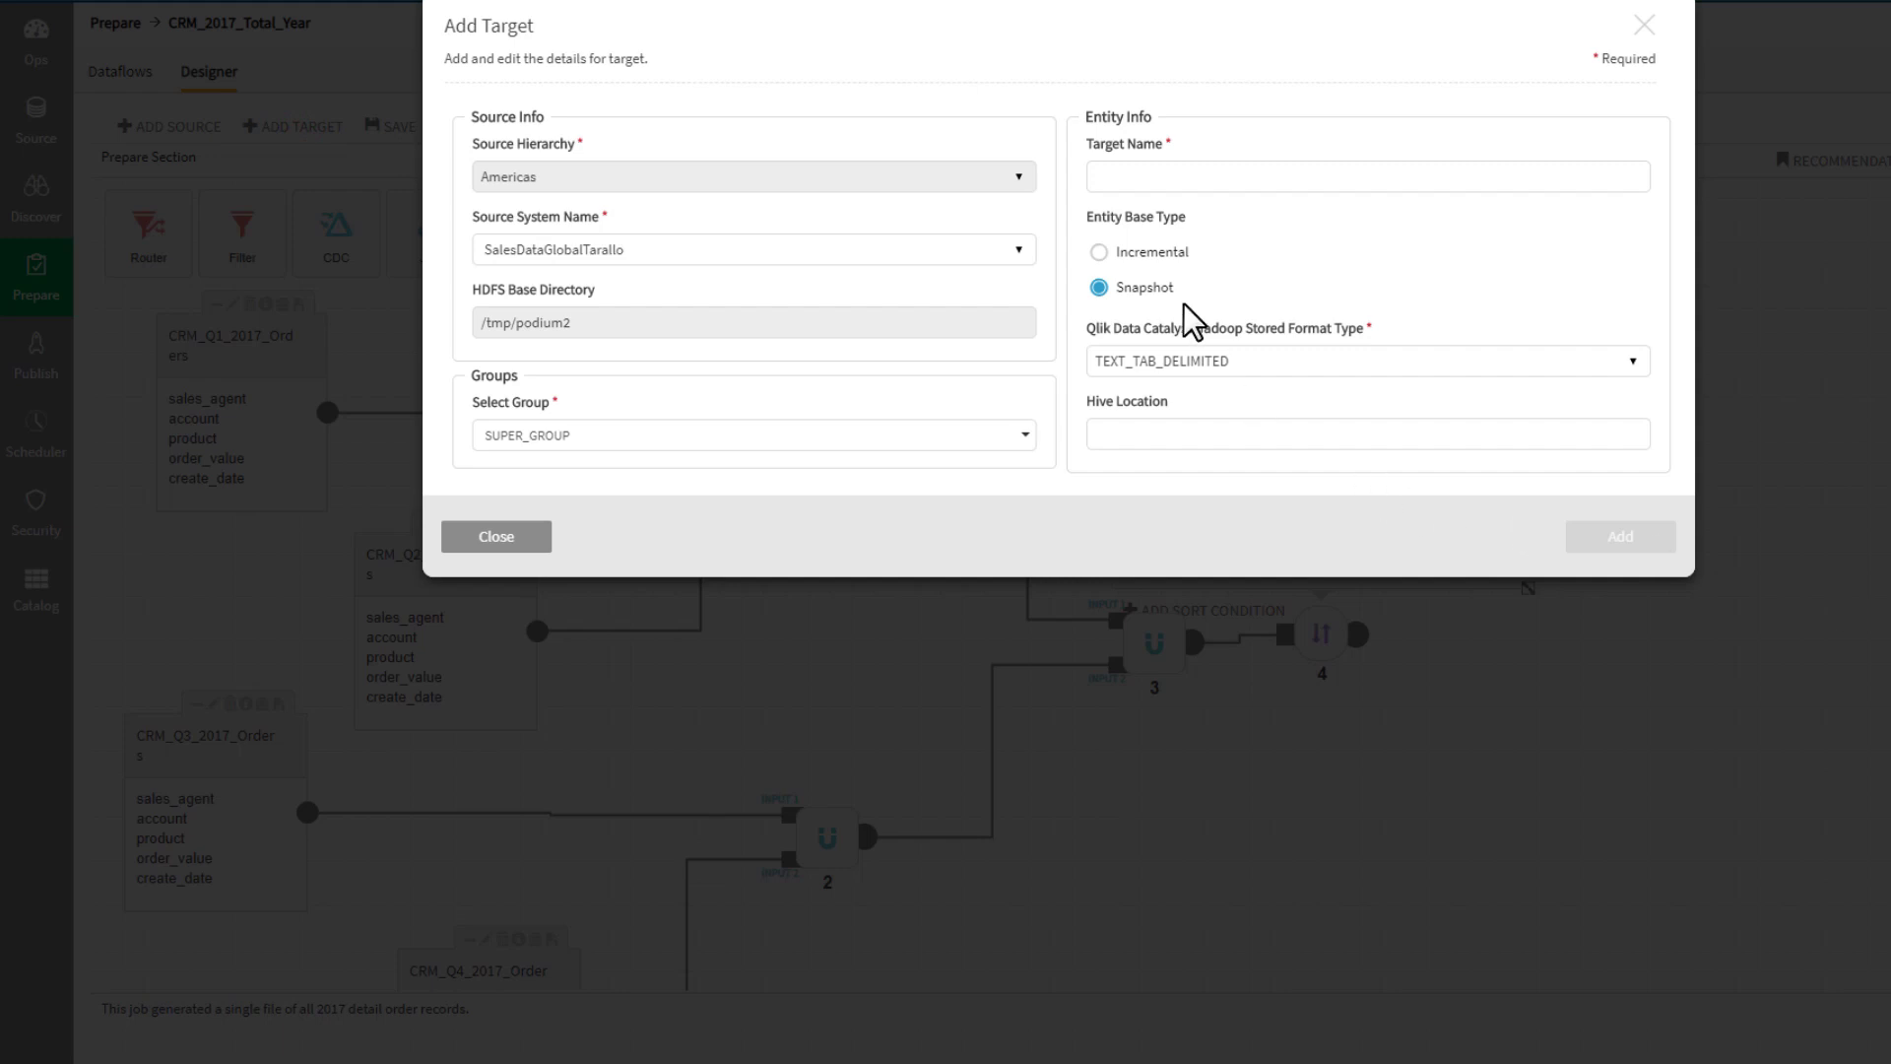
left_click(1121, 174)
type("CRM_2017_ALL_ORDERS")
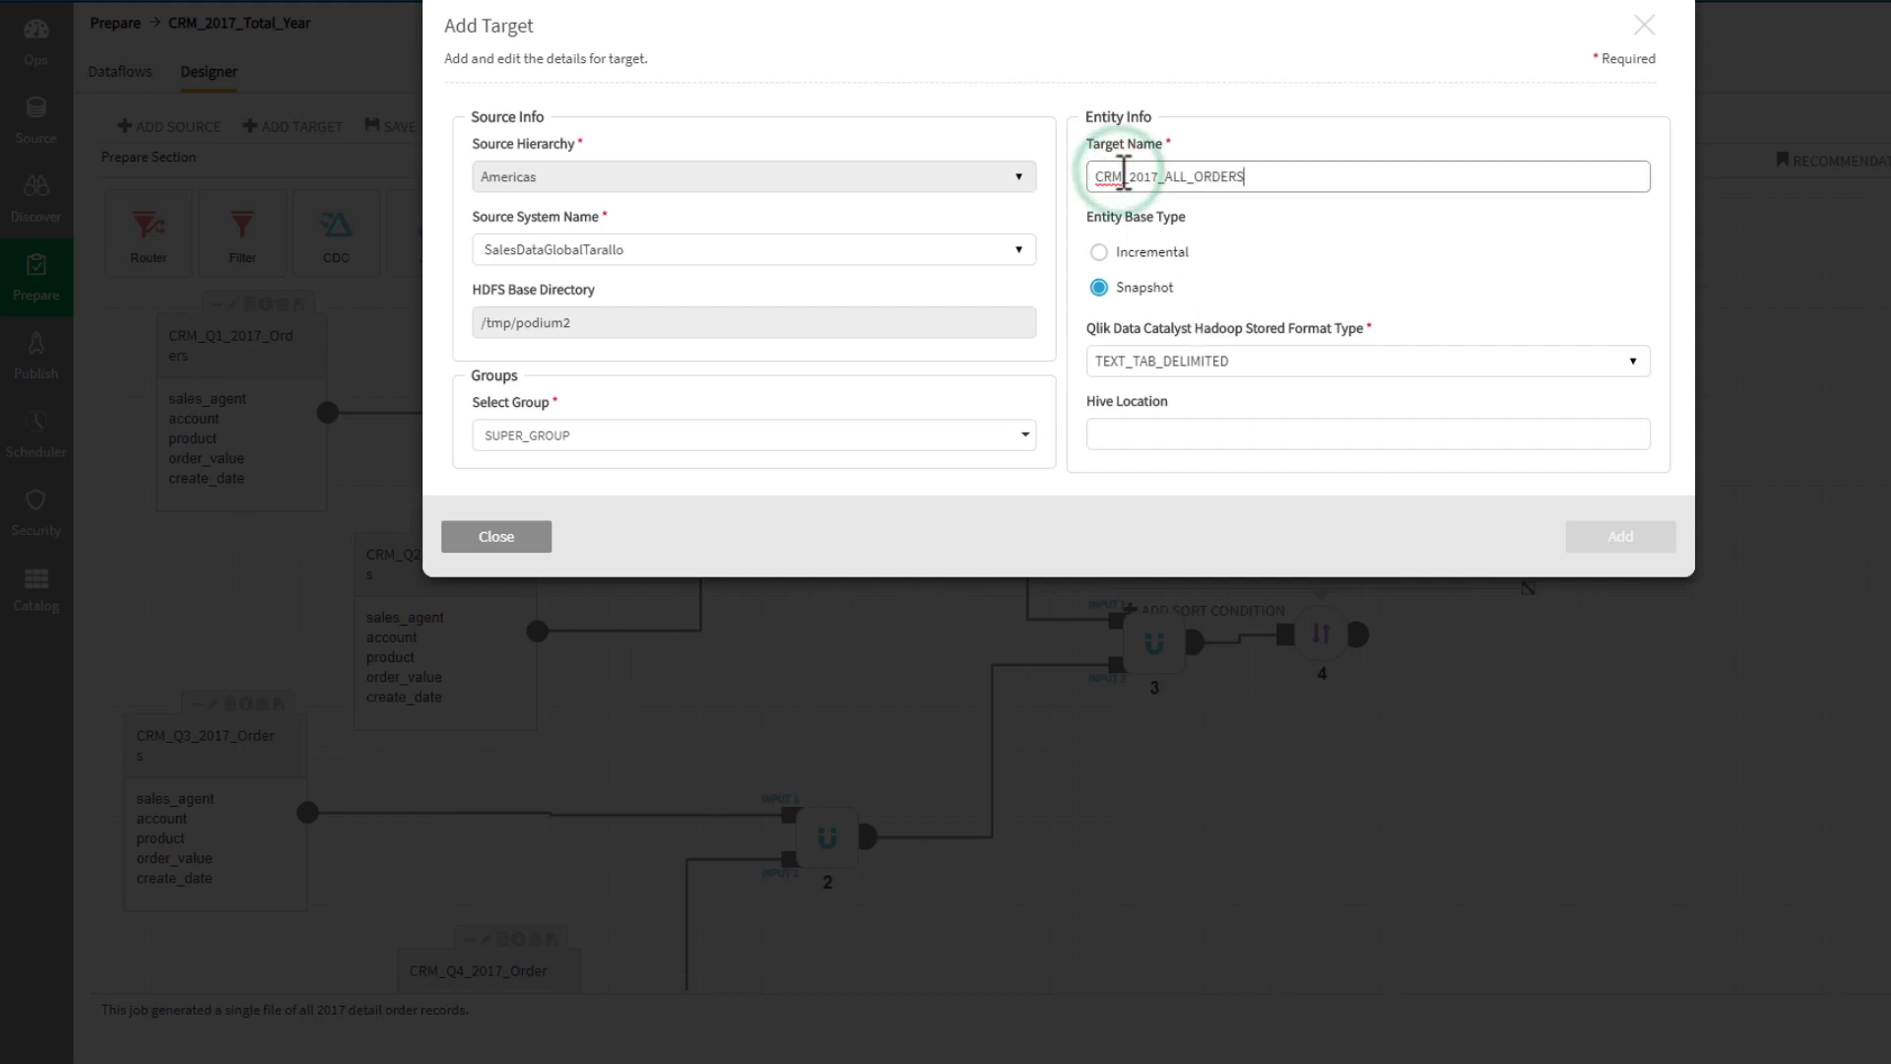
left_click(1619, 535)
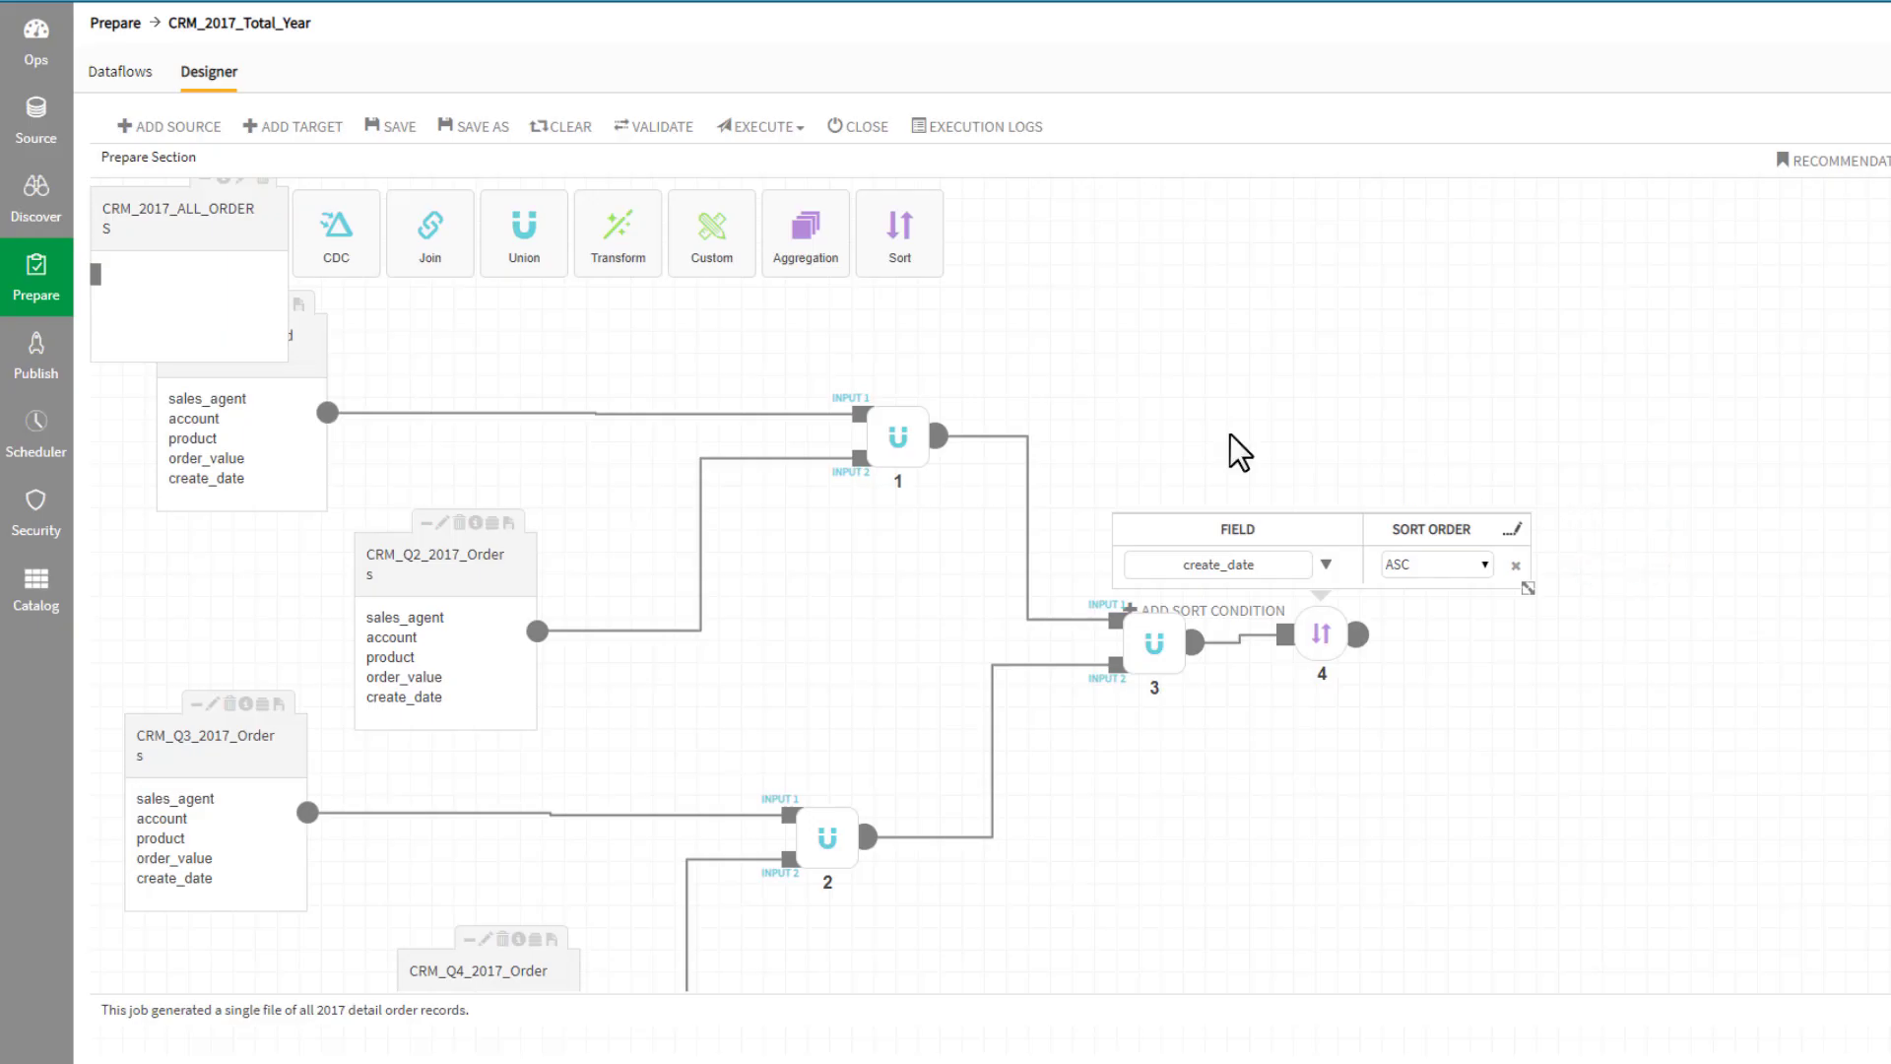
Position the target node right of Sort 4 and feed it the sorted output
left_click_drag(255, 225, 816, 362)
left_click_drag(972, 407, 1684, 681)
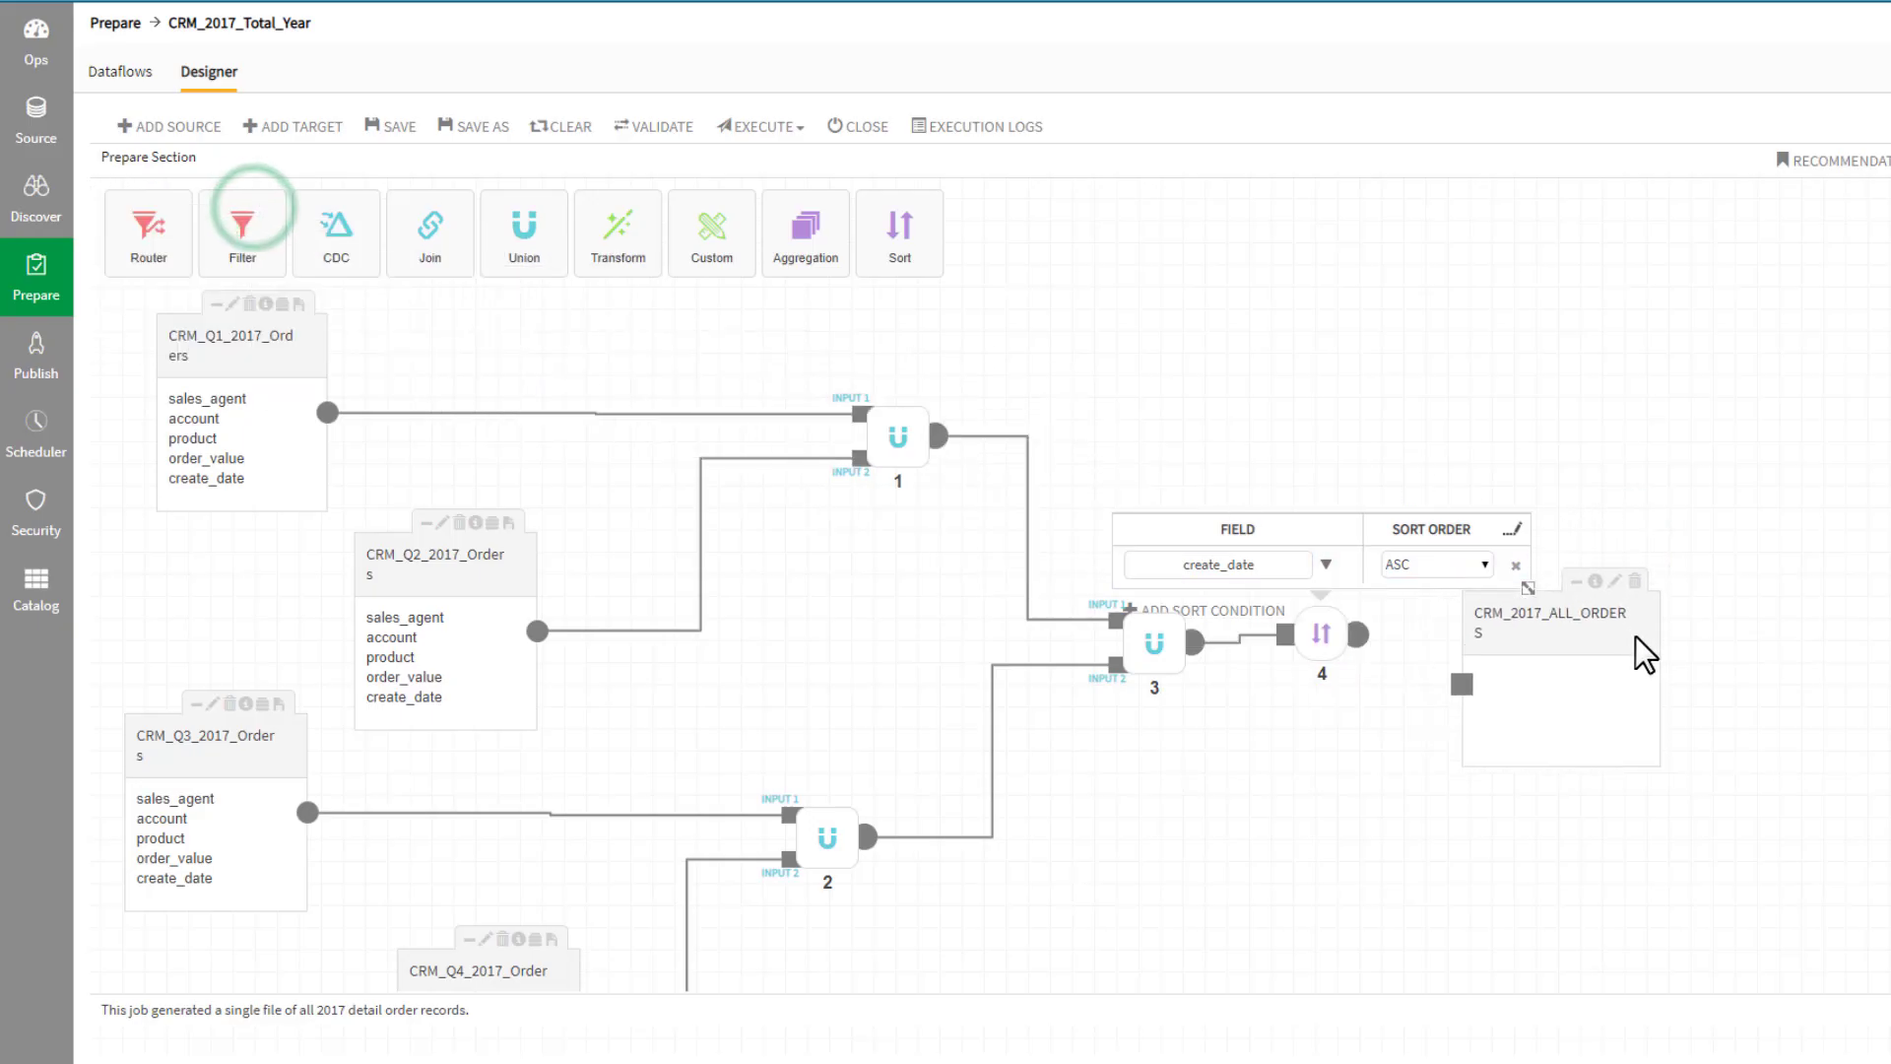
mouse_move(1364, 635)
left_mouse_down()
mouse_move(1378, 597)
mouse_move(1520, 743)
left_mouse_up()
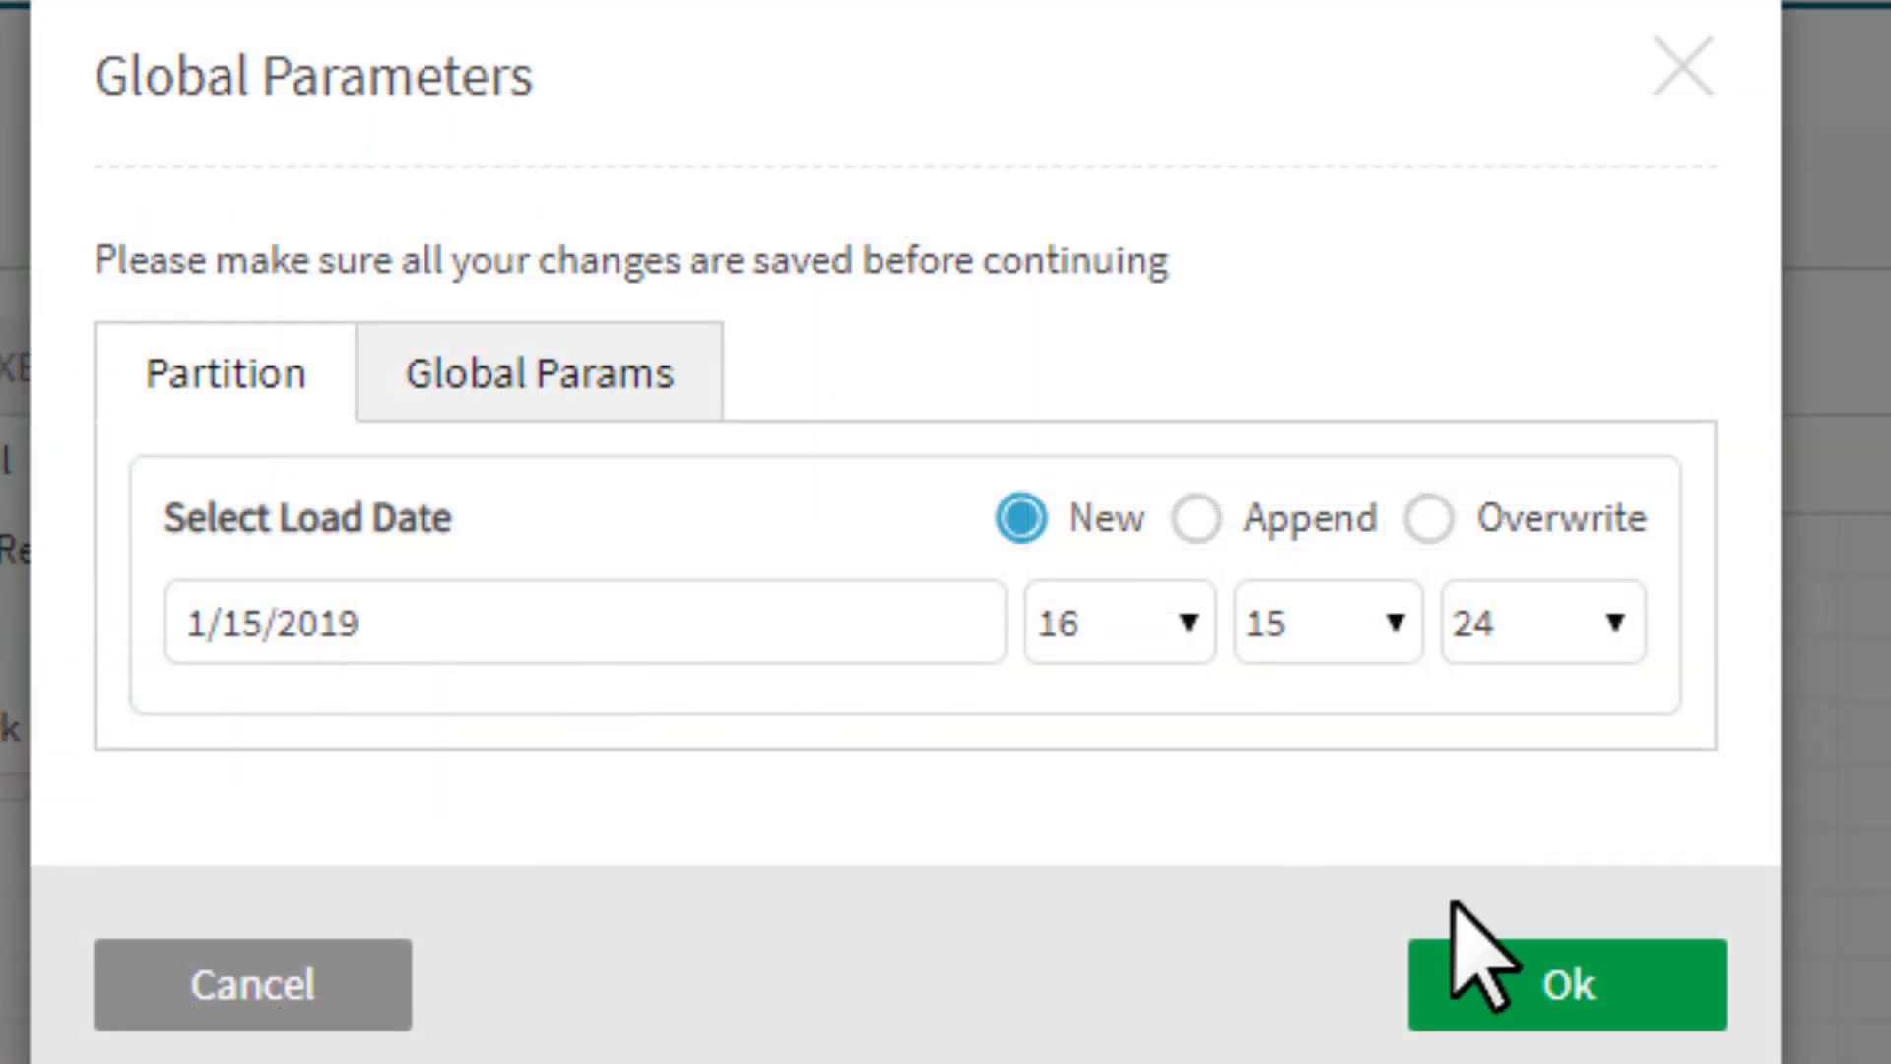
Confirm the run parameters to execute the CRM_2017_Total_Year dataflow
left_click(1537, 982)
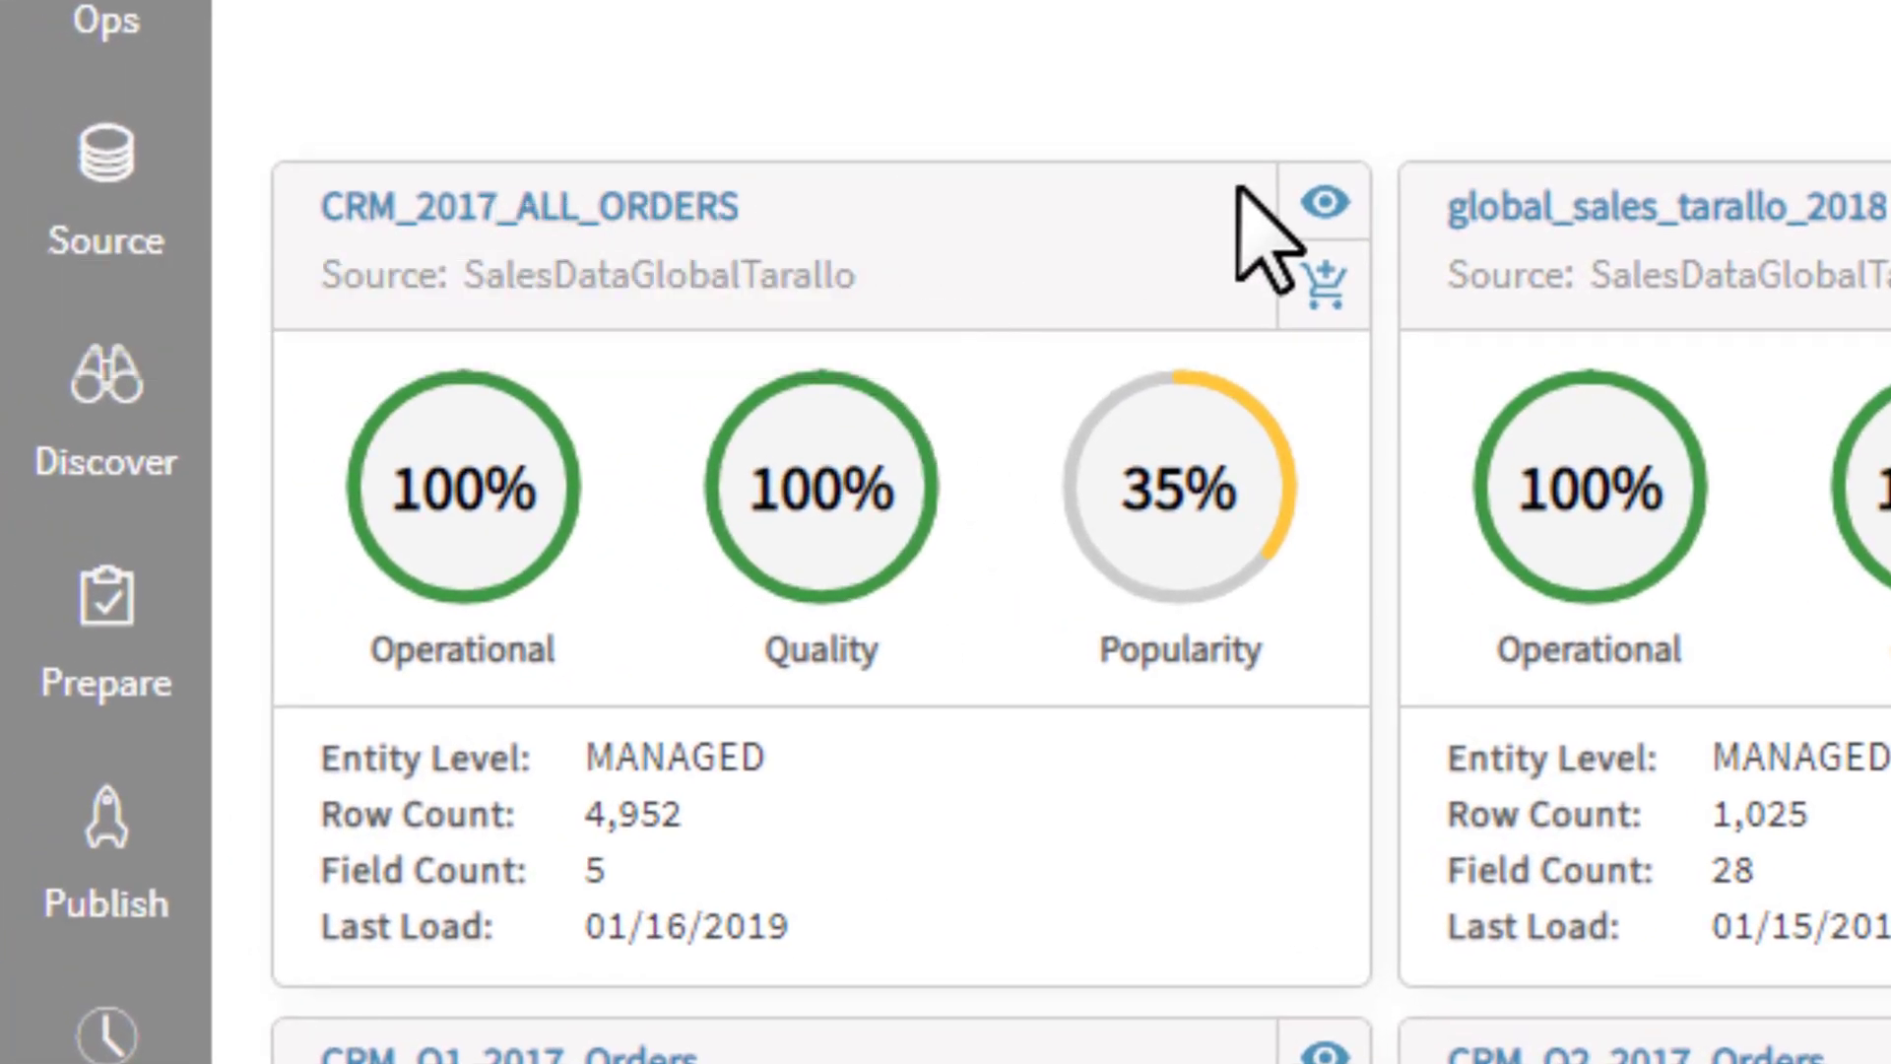
View CRM_2017_ALL_ORDERS entity details and its sample data rows
left_click(1325, 203)
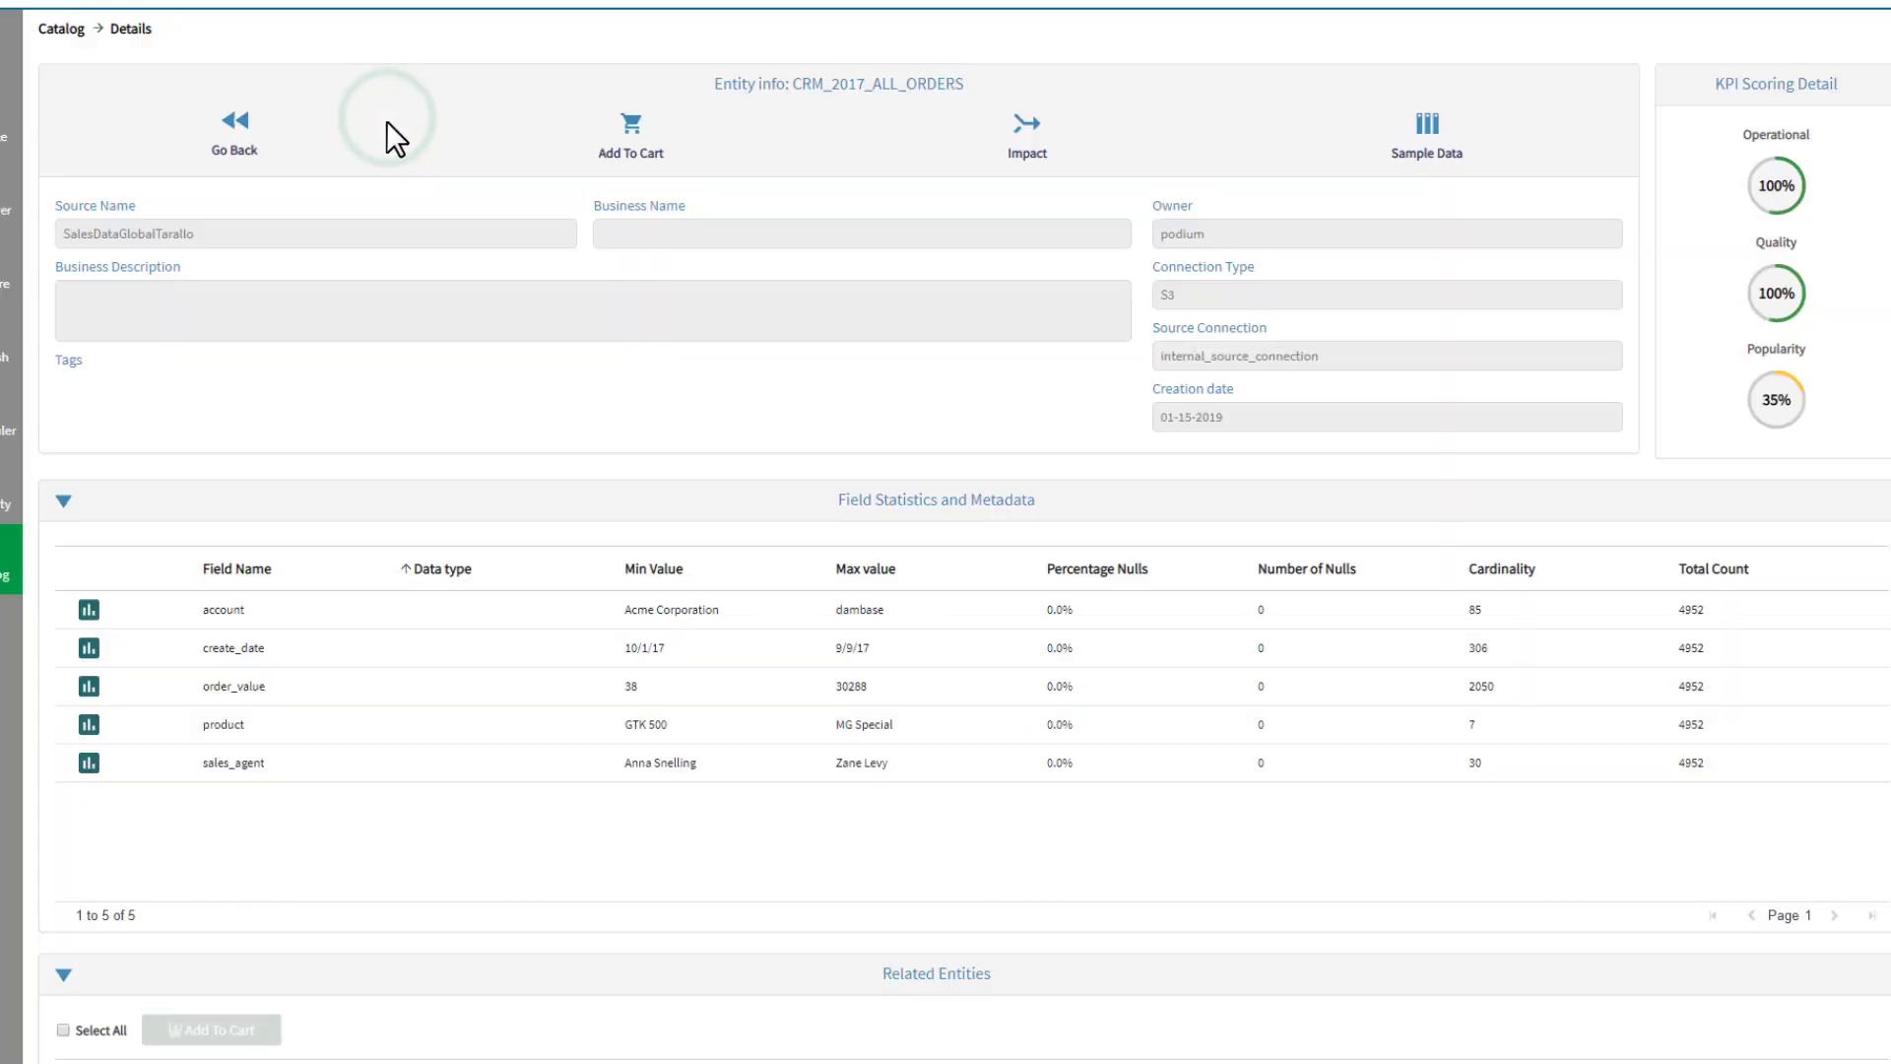
left_click(1426, 133)
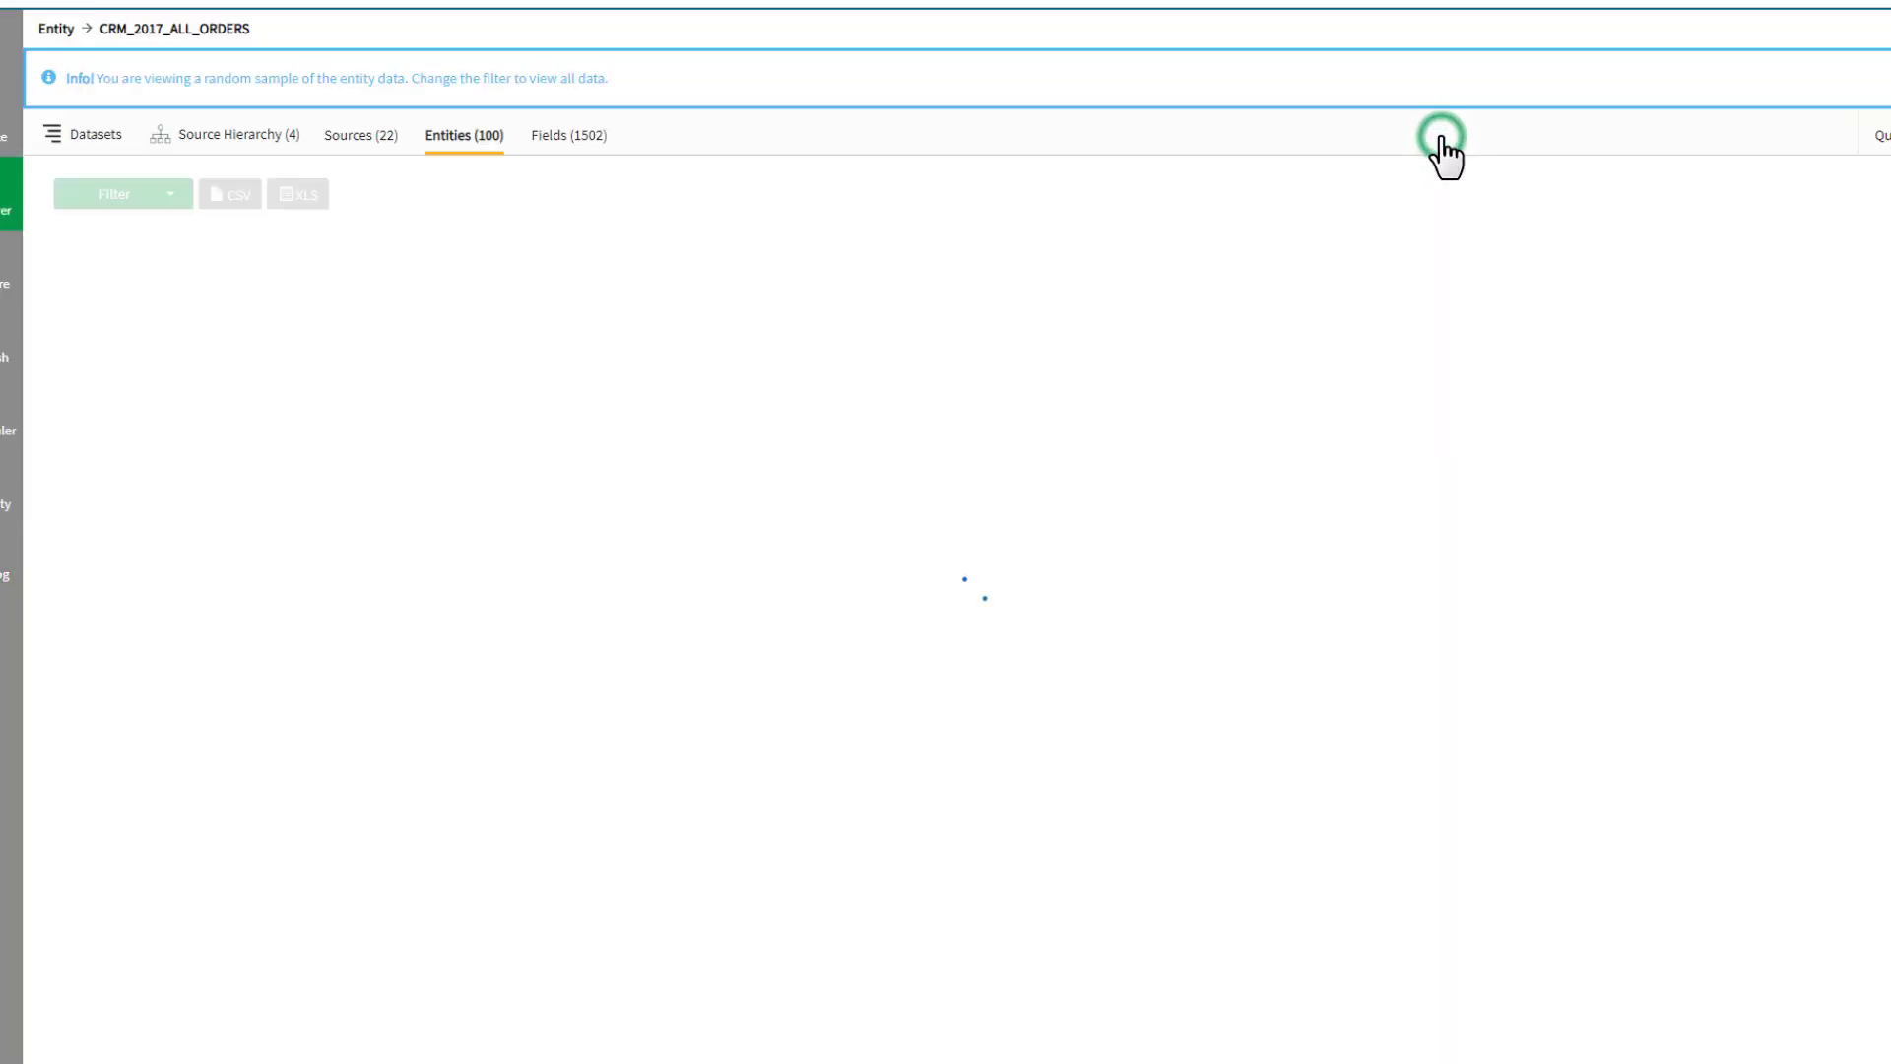